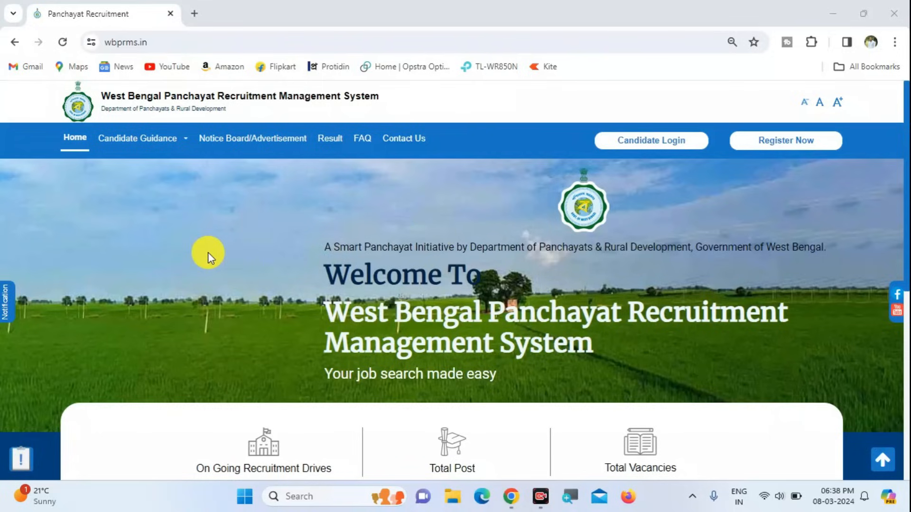
scroll(209, 254, "down", 4)
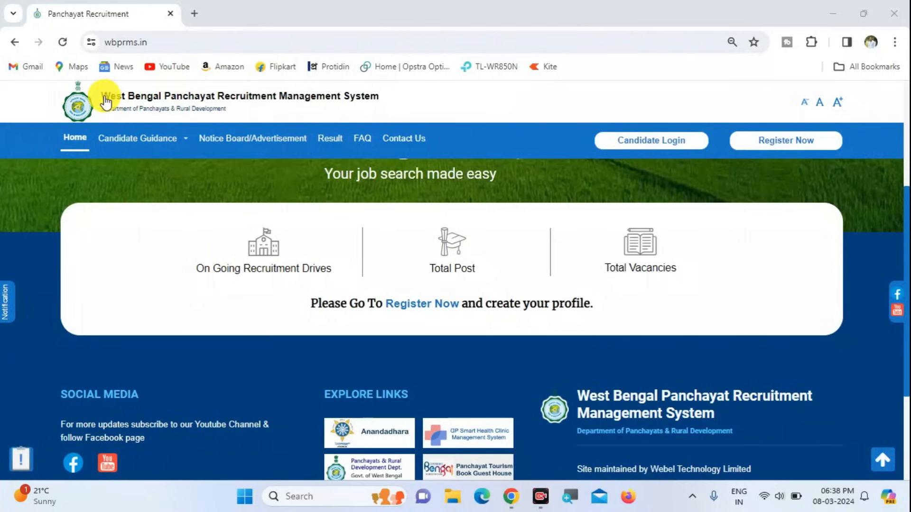
left_click(150, 42)
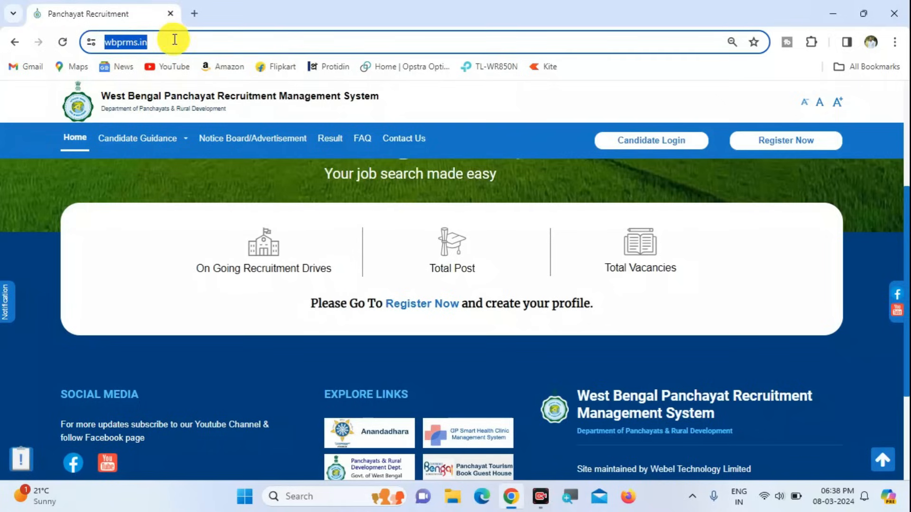
left_click(171, 36)
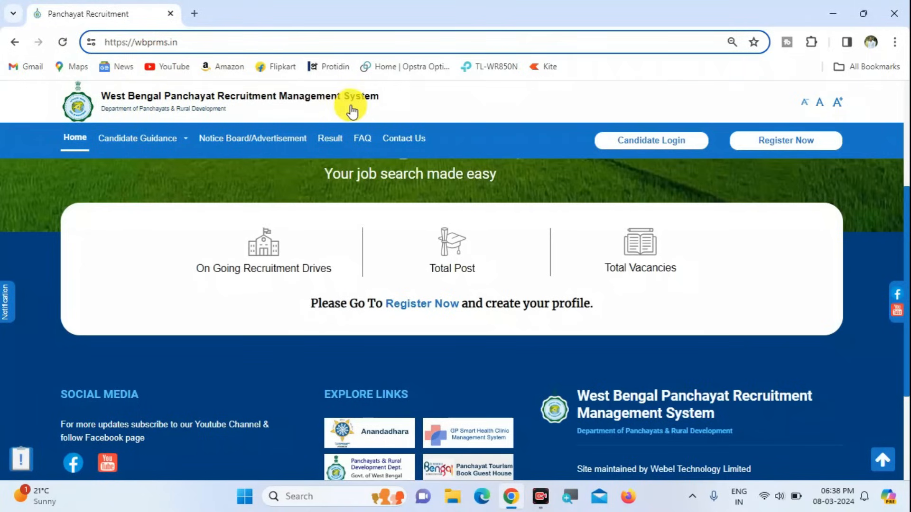
scroll(331, 278, "up", 4)
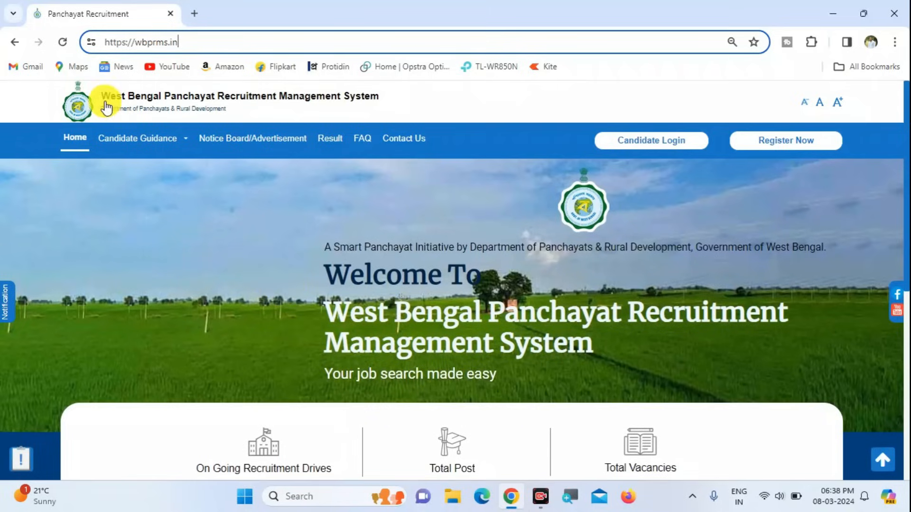
left_click_drag(135, 48, 186, 39)
left_click(191, 44)
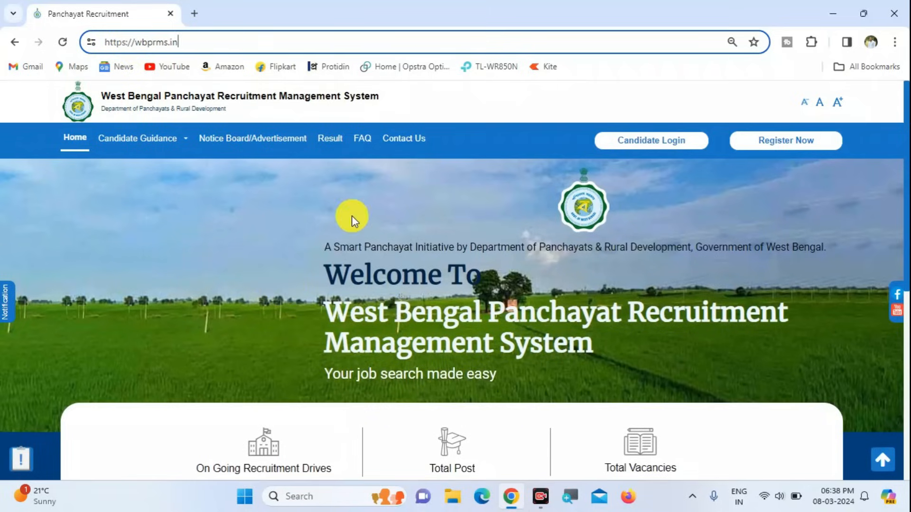
scroll(351, 216, "down", 3)
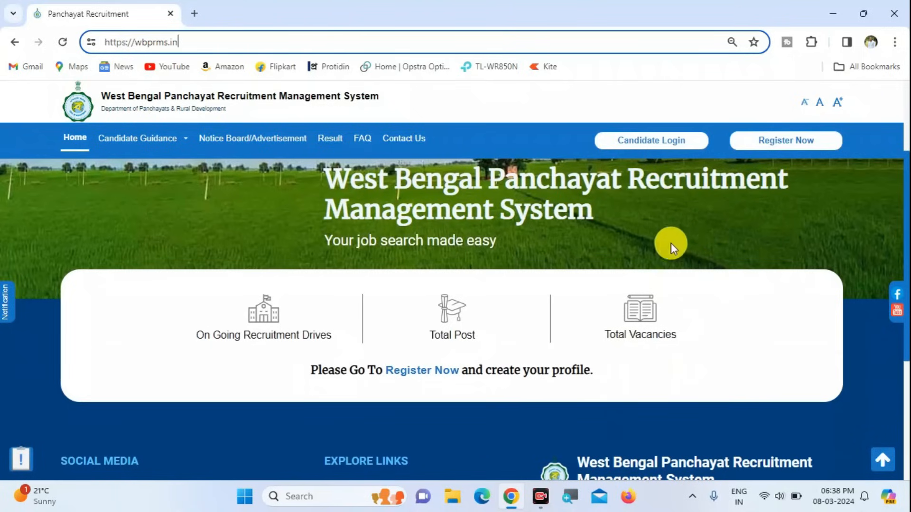
- Open the new candidate registration form
left_click(778, 147)
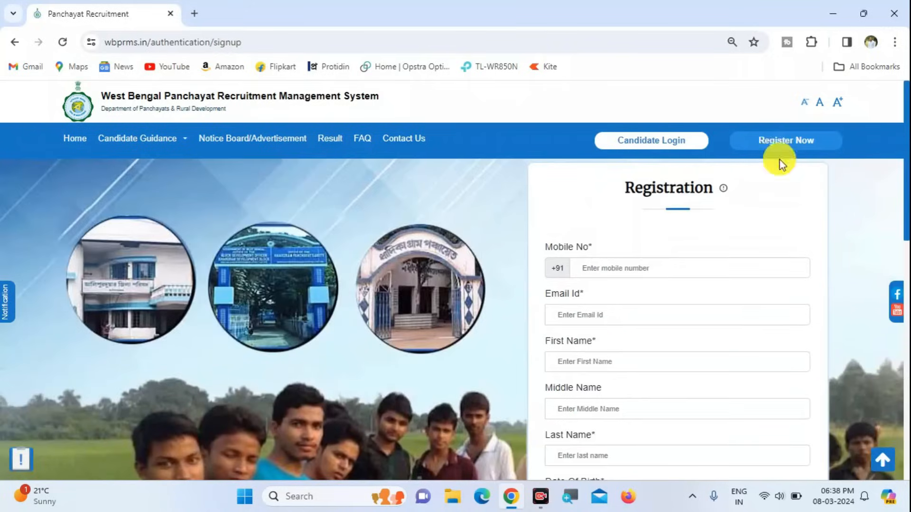
scroll(751, 279, "down", 2)
scroll(751, 279, "up", 1)
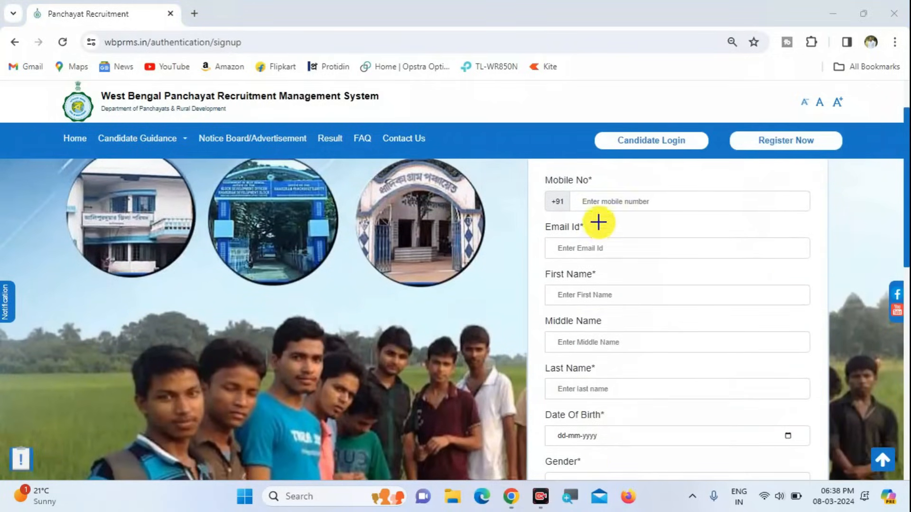
left_click_drag(574, 192, 737, 211)
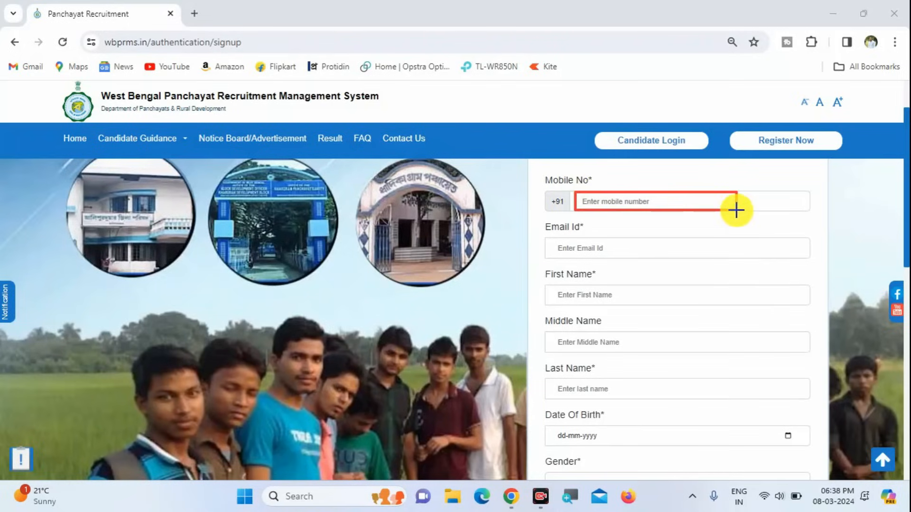
left_click_drag(549, 245, 730, 257)
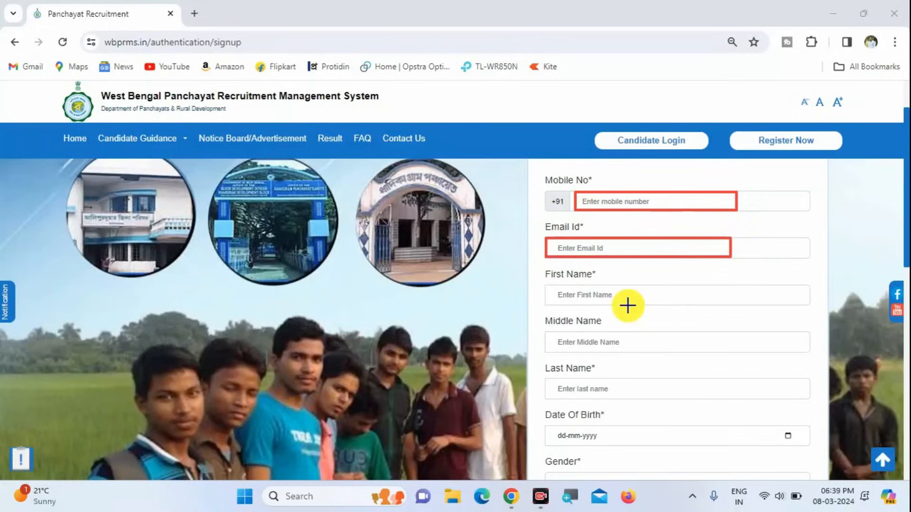
mouse_move(546, 285)
left_mouse_down()
mouse_move(551, 298)
mouse_move(600, 307)
mouse_move(747, 302)
left_mouse_up()
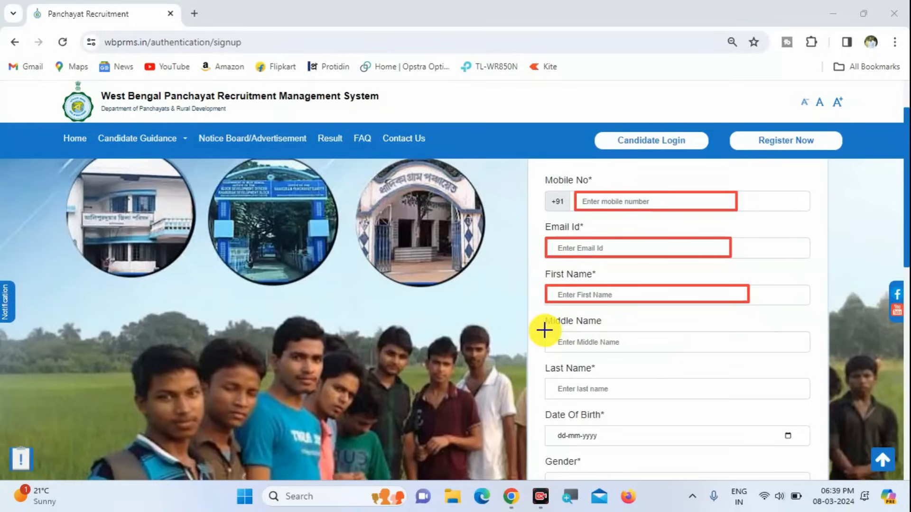
mouse_move(548, 380)
left_mouse_down()
mouse_move(602, 400)
mouse_move(669, 401)
left_mouse_up()
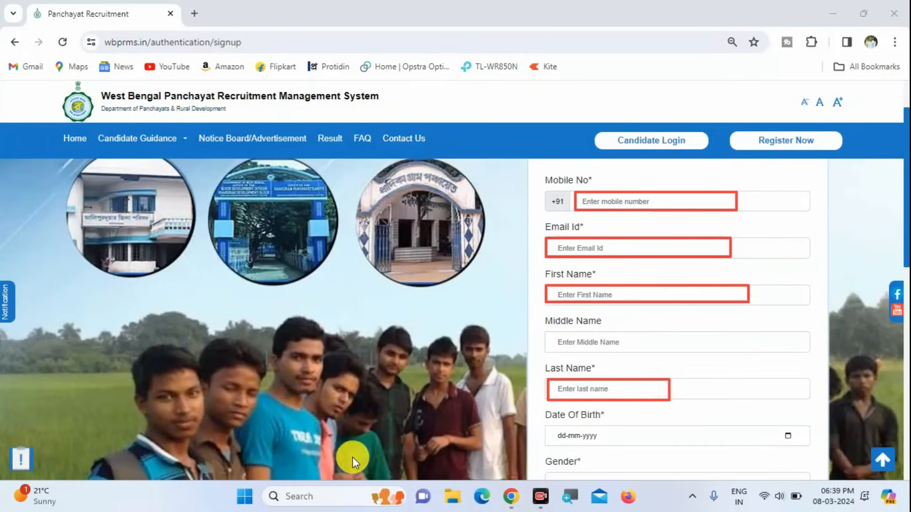
key("Escape")
- Inspect the date of birth calendar's year list and the gender options in the registration form without choosing any
left_click(702, 436)
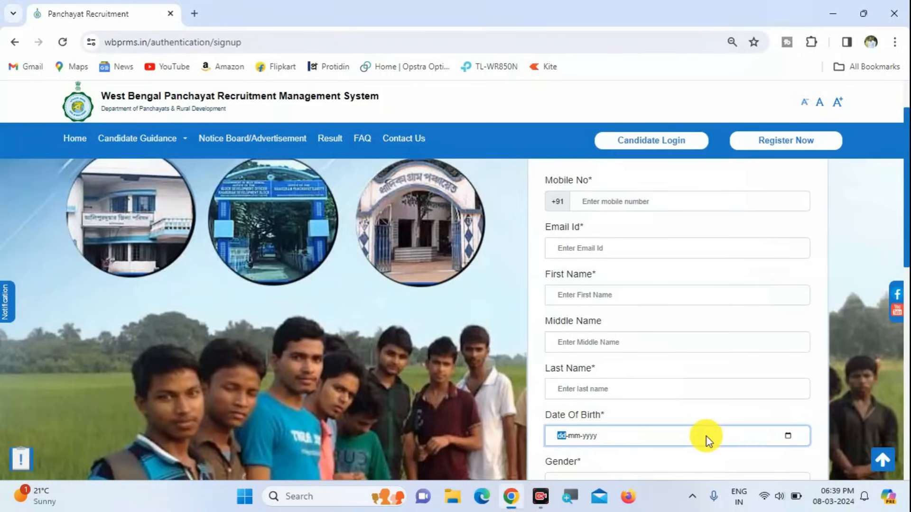
left_click(787, 435)
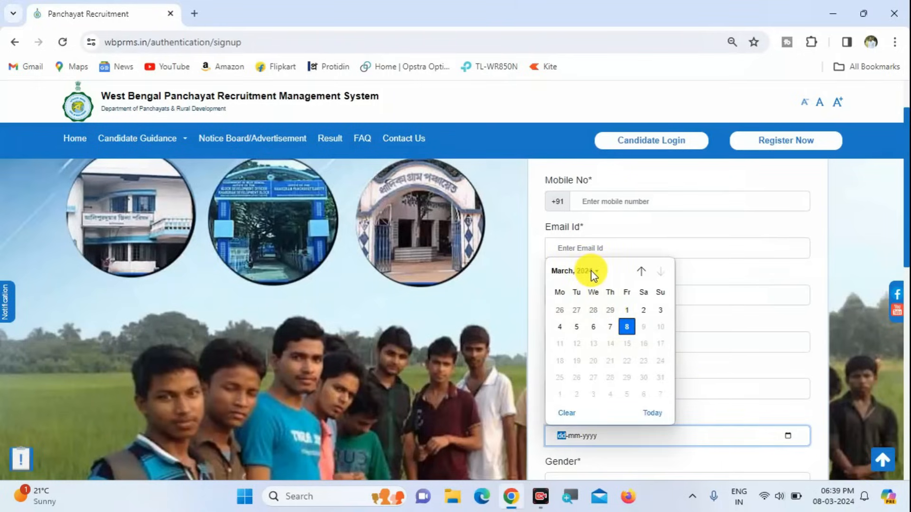
left_click(590, 271)
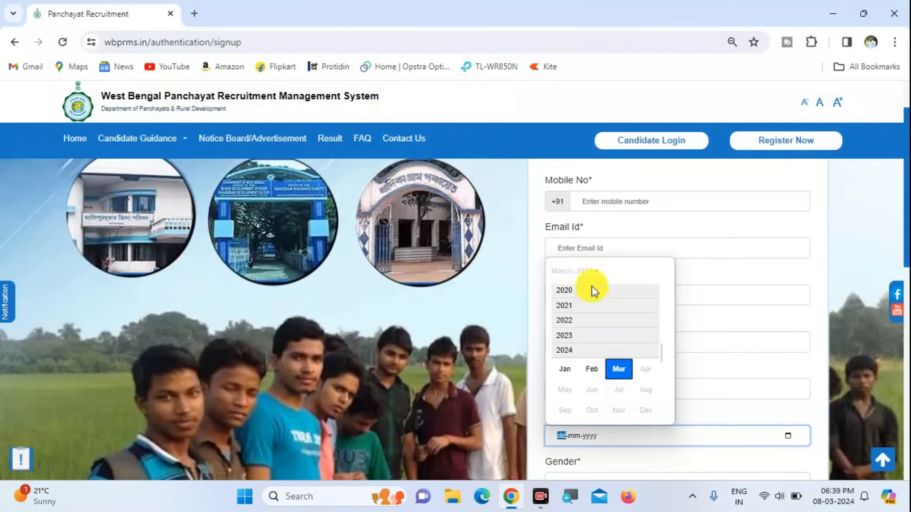
scroll(595, 331, "up", 2)
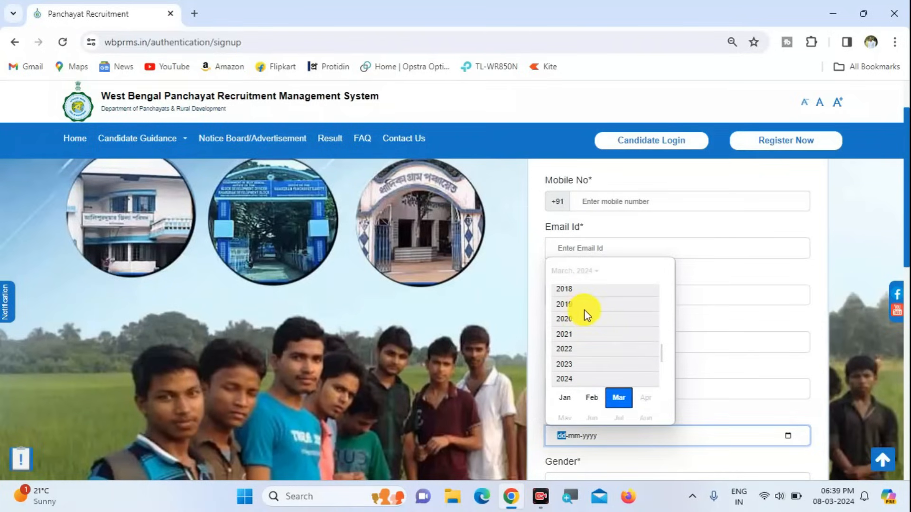
left_click(699, 316)
scroll(639, 331, "down", 3)
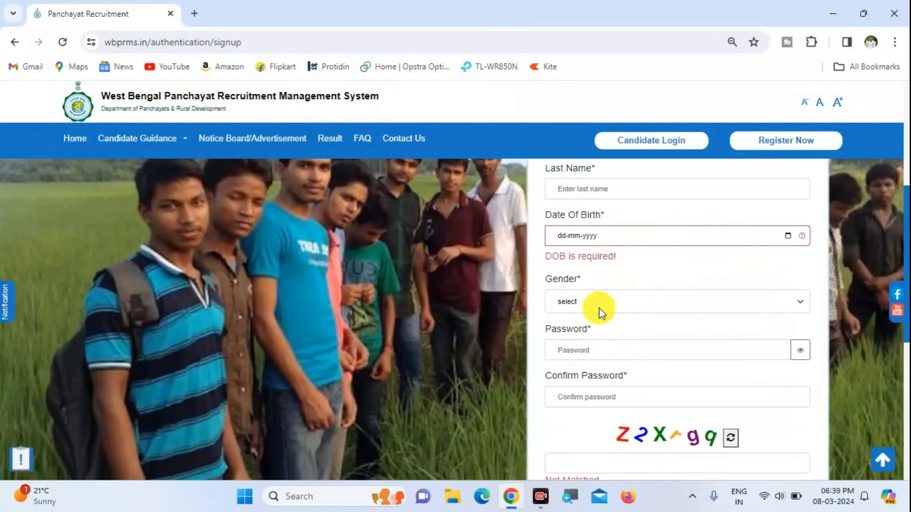
left_click(599, 307)
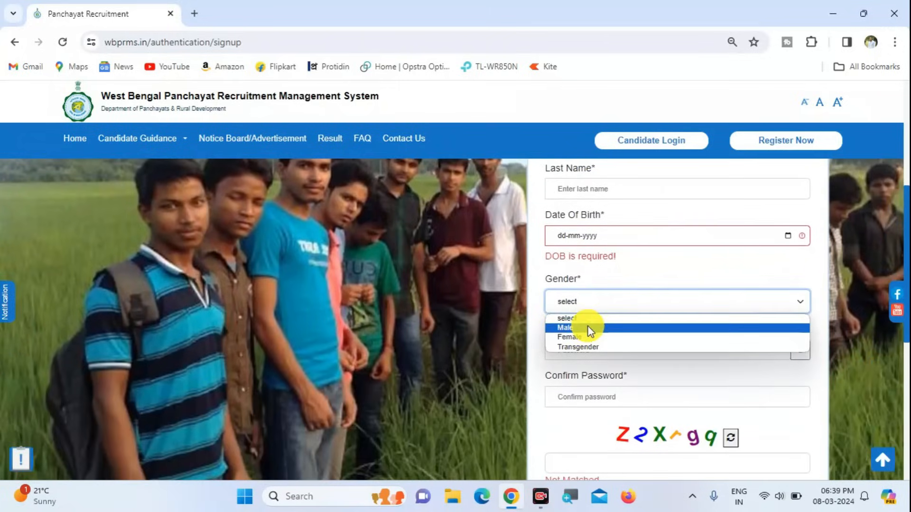
left_click(534, 293)
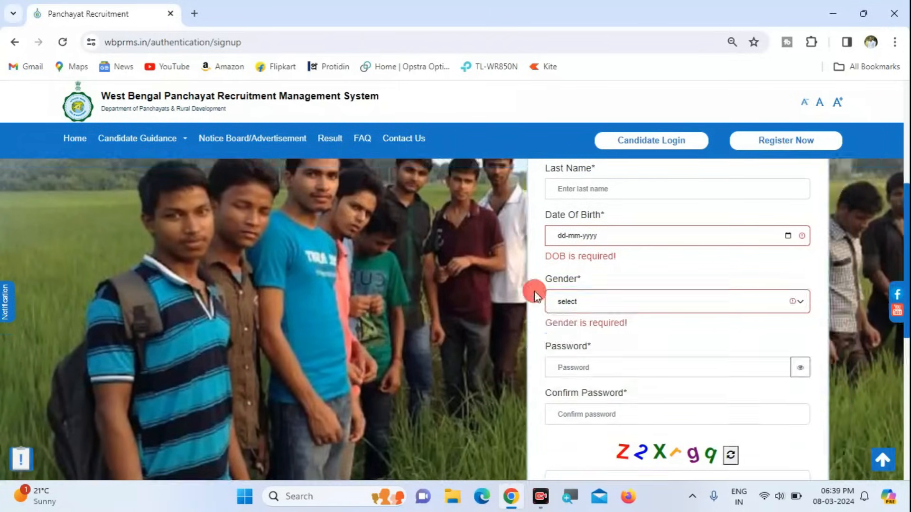
- Examine the password, confirm password and captcha fields and the Send Otp option of the registration form
left_click(597, 370)
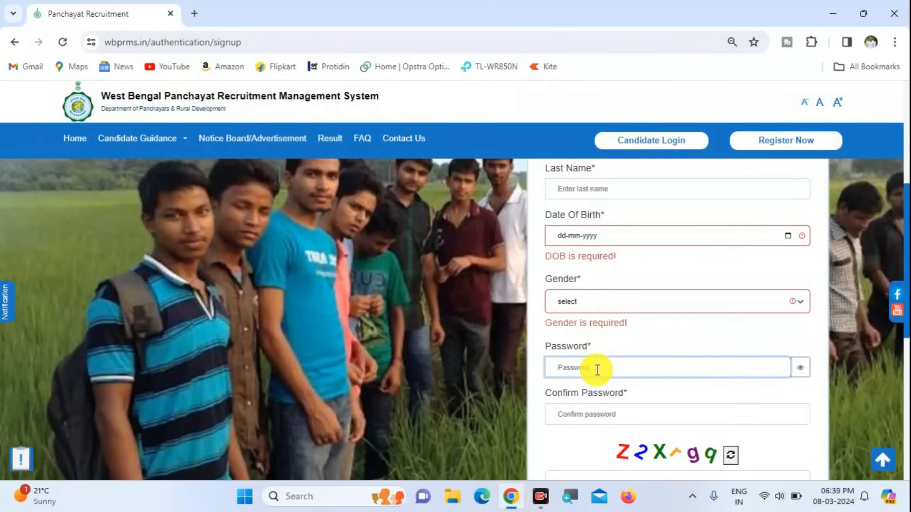
scroll(646, 371, "down", 4)
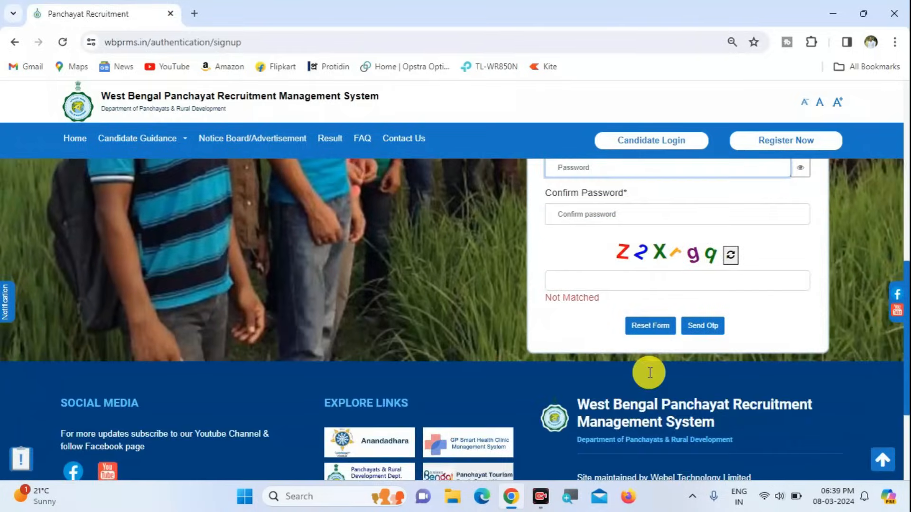
scroll(648, 373, "up", 1)
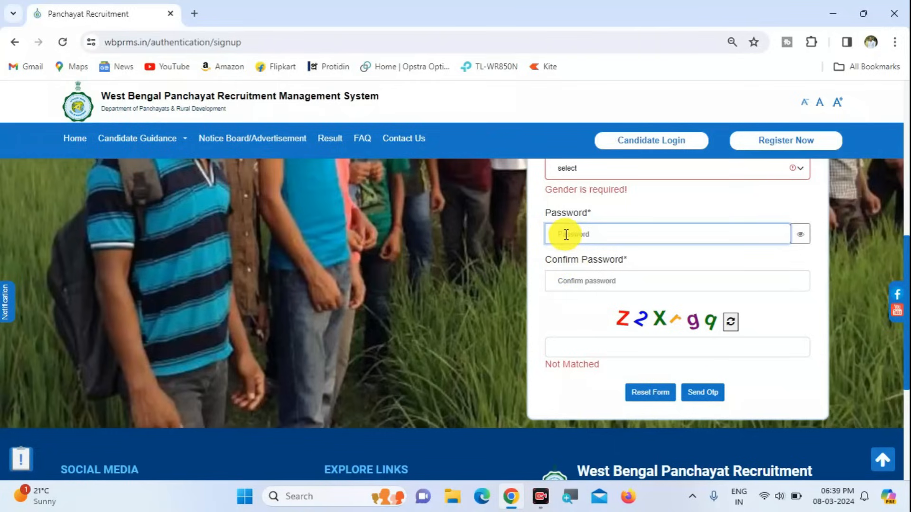
left_click(573, 282)
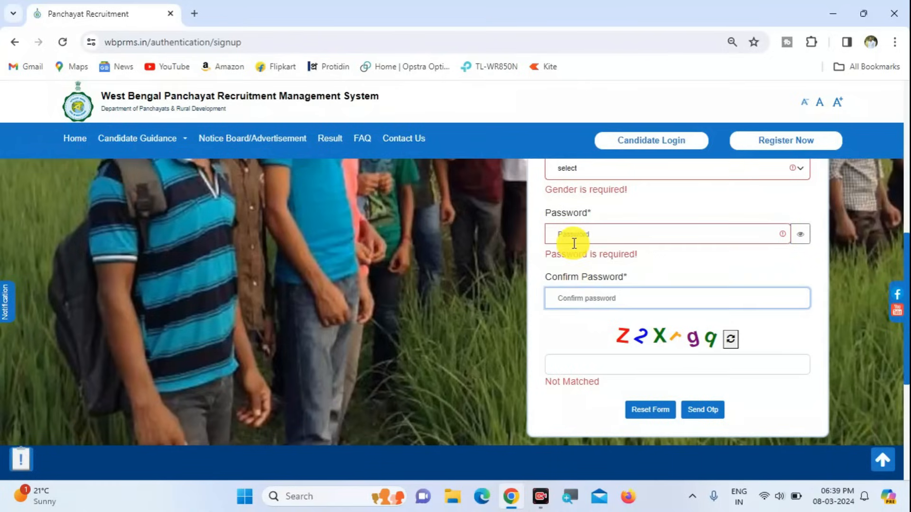
key("ctrl+2")
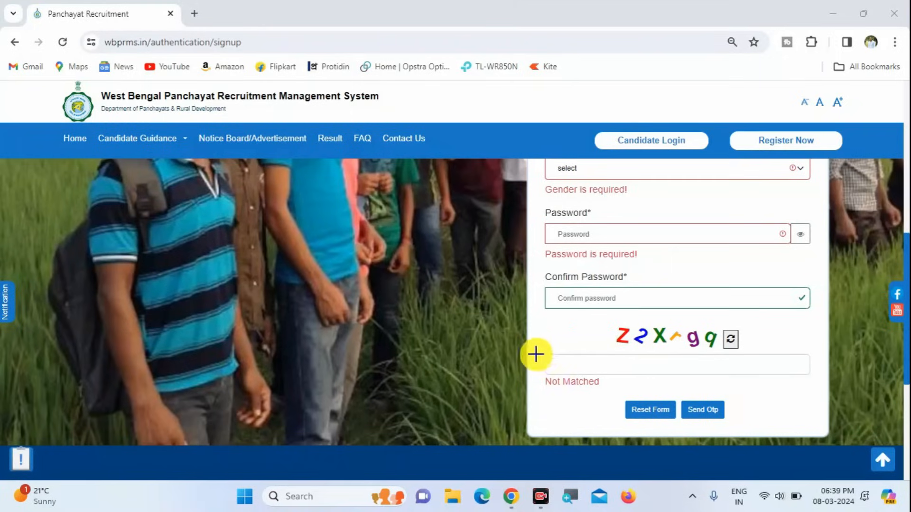
mouse_move(546, 351)
left_mouse_down()
mouse_move(612, 372)
mouse_move(806, 376)
left_mouse_up()
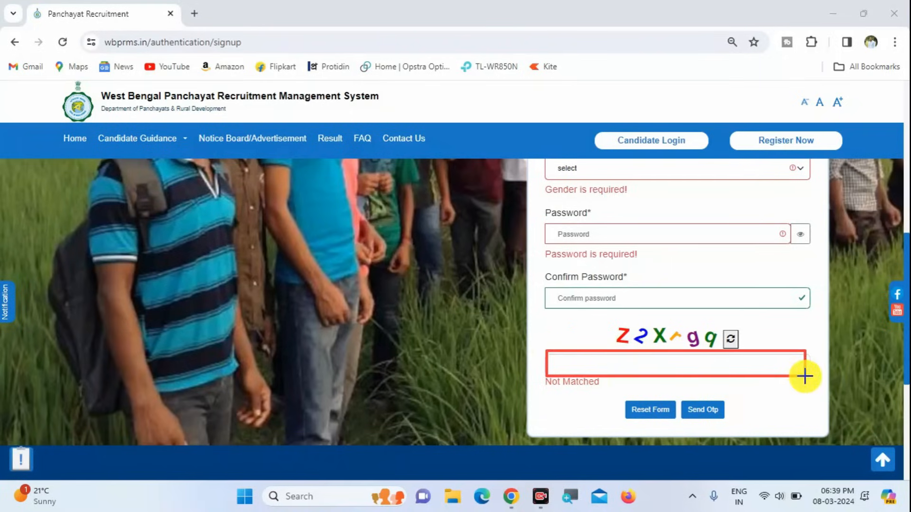
mouse_move(679, 391)
left_mouse_down()
mouse_move(688, 408)
mouse_move(733, 420)
left_mouse_up()
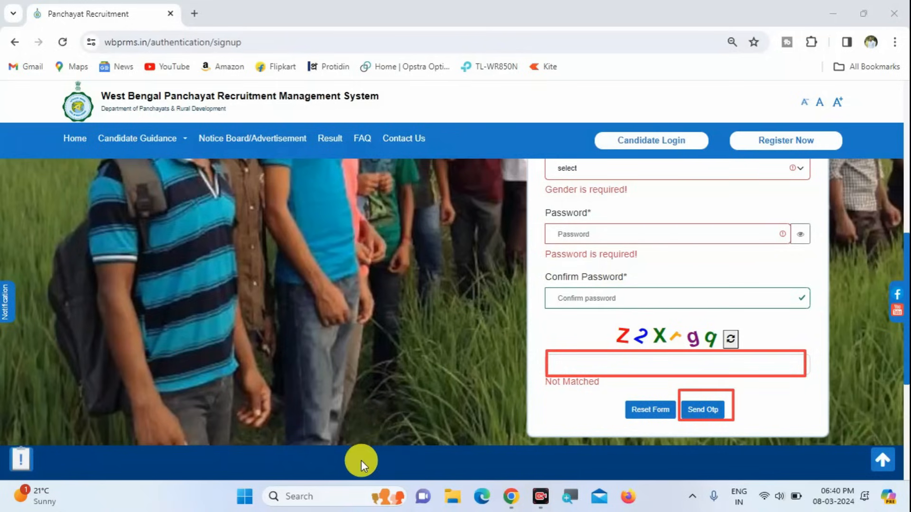
scroll(590, 378, "up", 4)
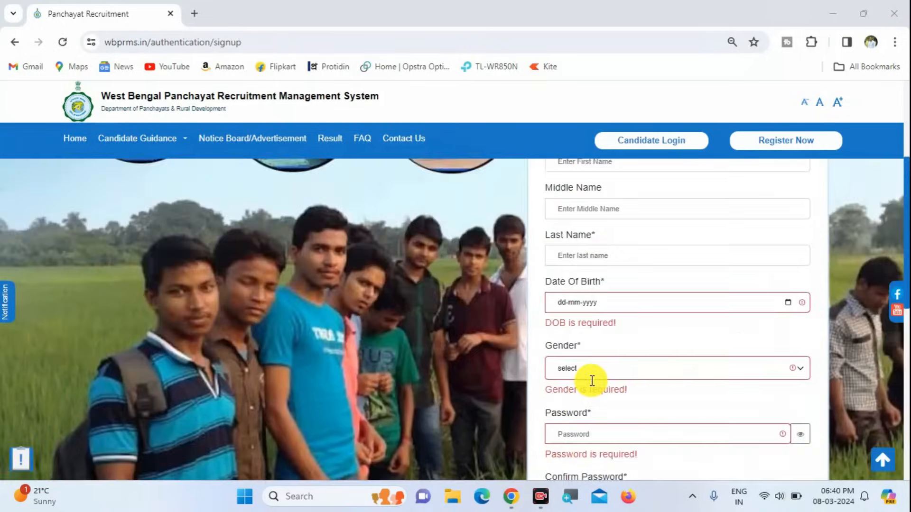
- Verify the entered OTP and submit the completed candidate registration
scroll(592, 381, "up", 2)
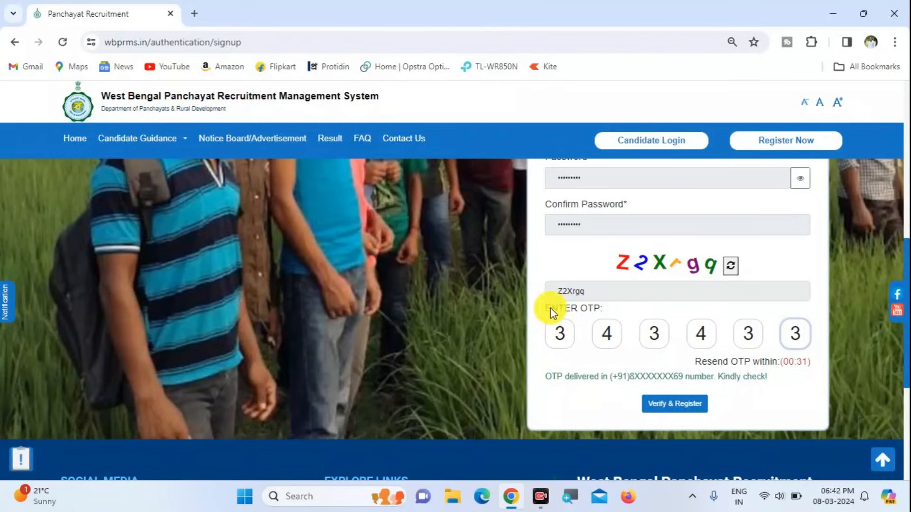
left_click(671, 408)
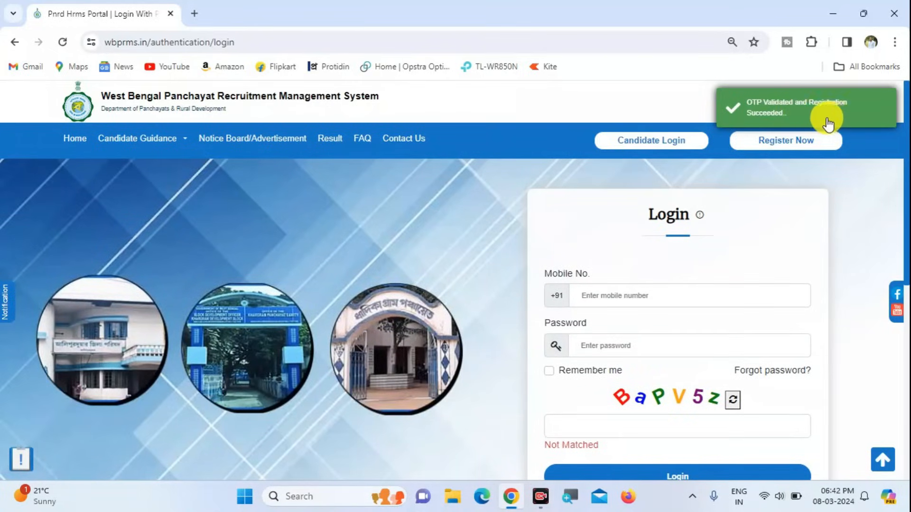
- Examine the candidate login form's mobile number, password and captcha fields and its login option
scroll(745, 238, "down", 1)
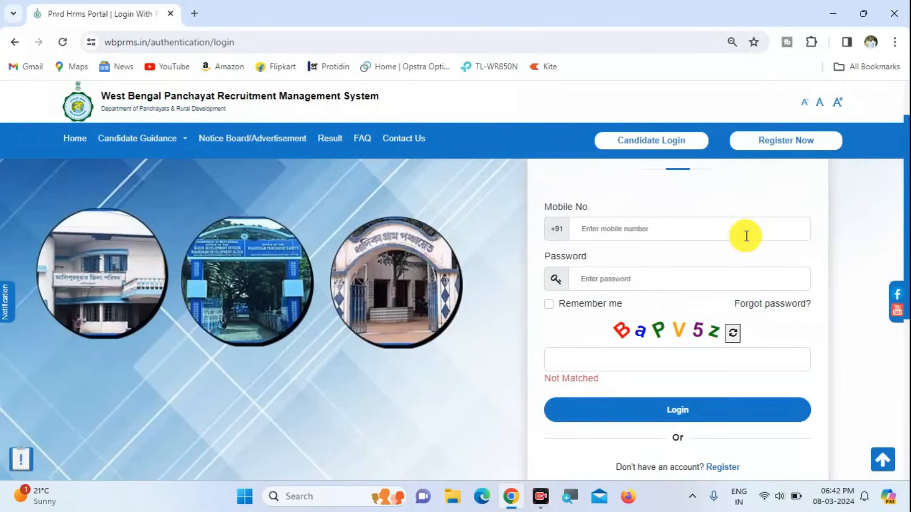
scroll(745, 237, "up", 1)
scroll(700, 271, "down", 1)
scroll(692, 275, "up", 1)
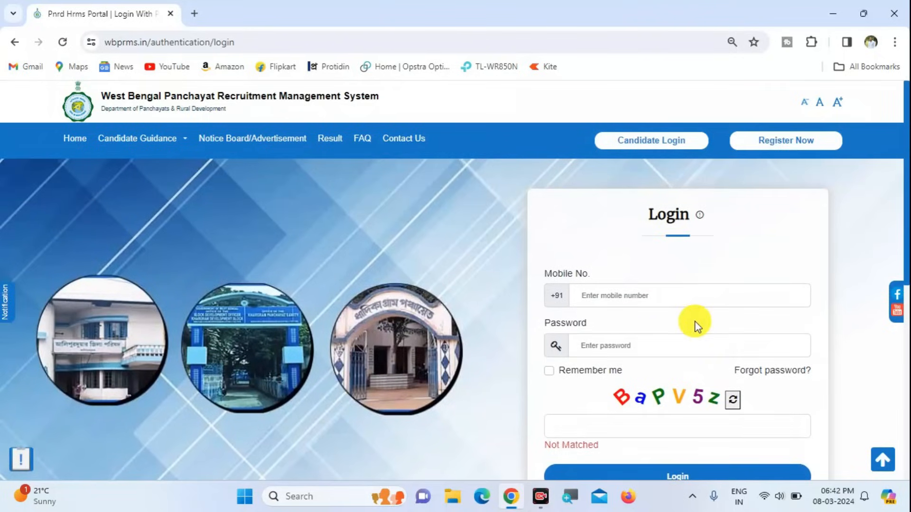
left_click(610, 468)
left_click(434, 468)
mouse_move(575, 285)
left_mouse_down()
mouse_move(584, 297)
mouse_move(802, 308)
left_mouse_up()
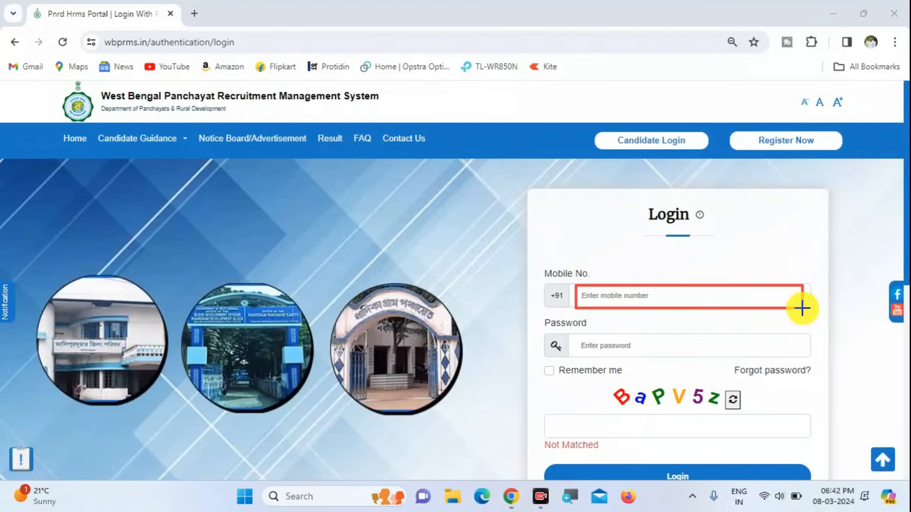
mouse_move(575, 334)
left_mouse_down()
mouse_move(640, 355)
mouse_move(728, 357)
left_mouse_up()
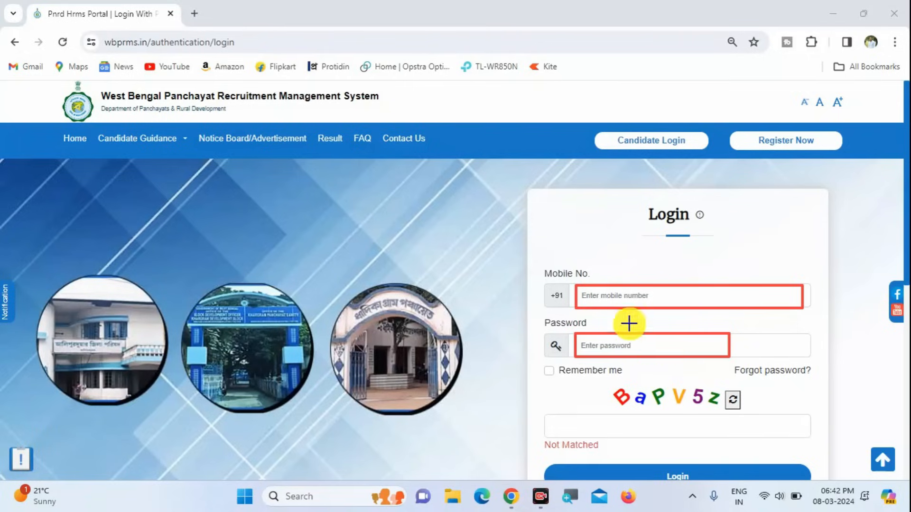
left_click_drag(584, 415, 756, 435)
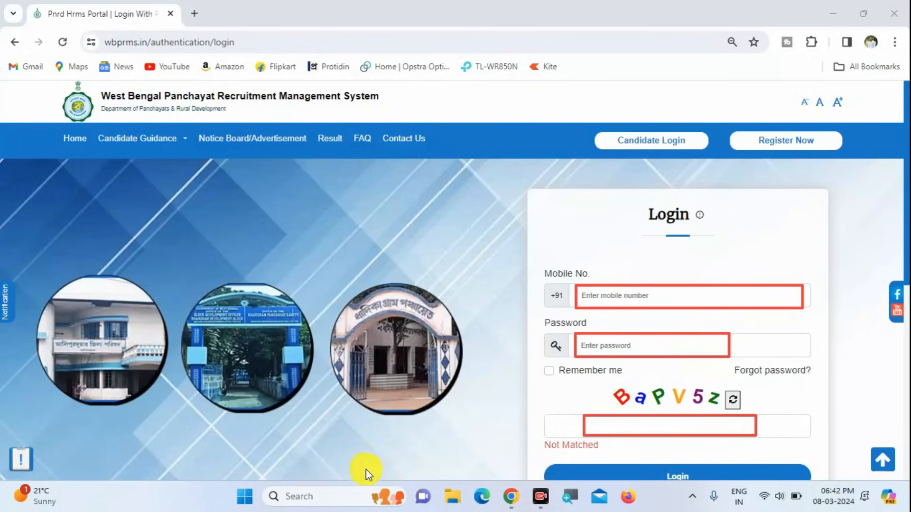
scroll(625, 418, "down", 1)
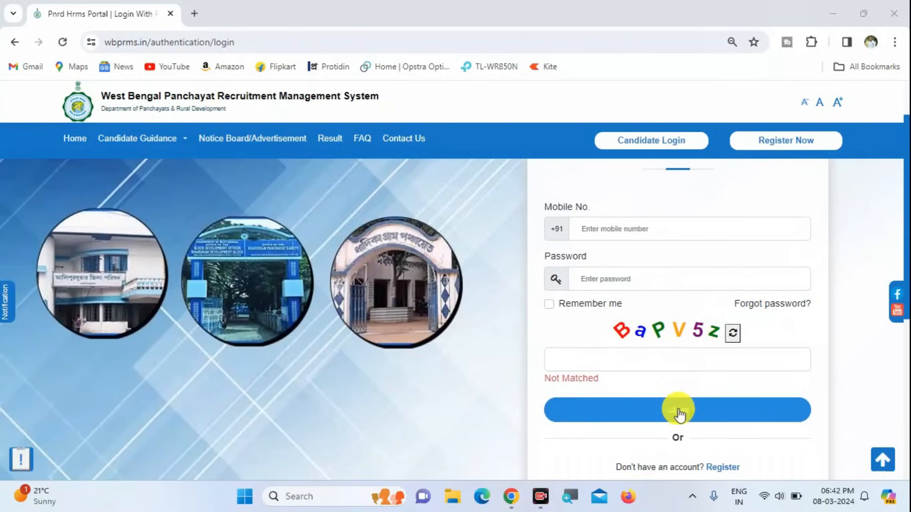
scroll(664, 415, "down", 1)
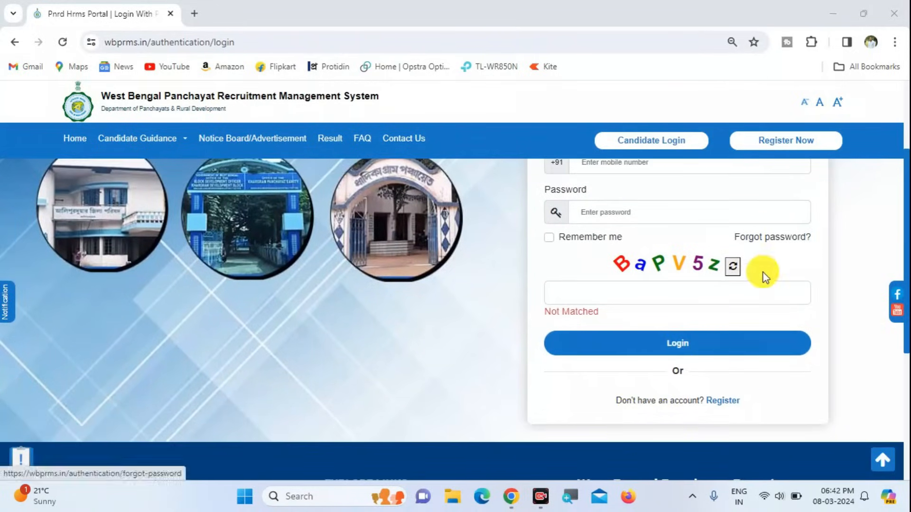
scroll(764, 273, "up", 1)
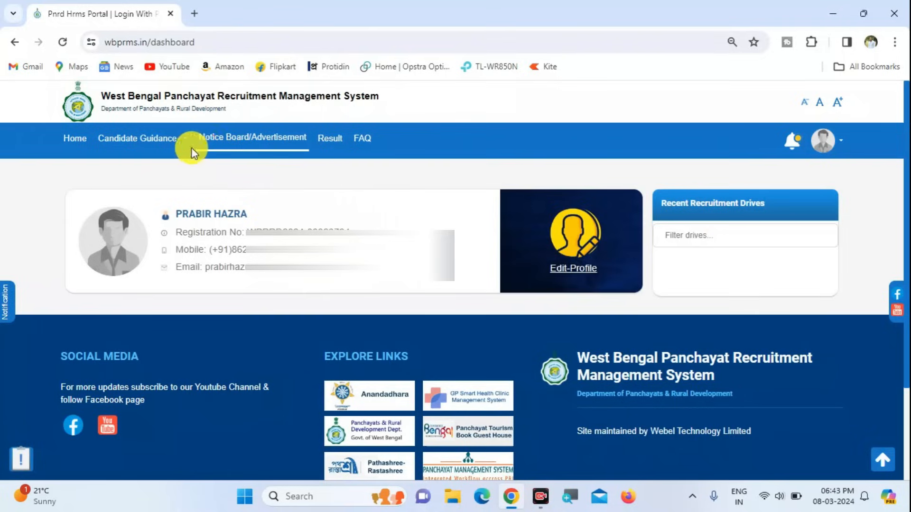
- Open the candidate guidance list of posts and download the attachment for Executive Assistant of Gram Panchayat
left_click(166, 150)
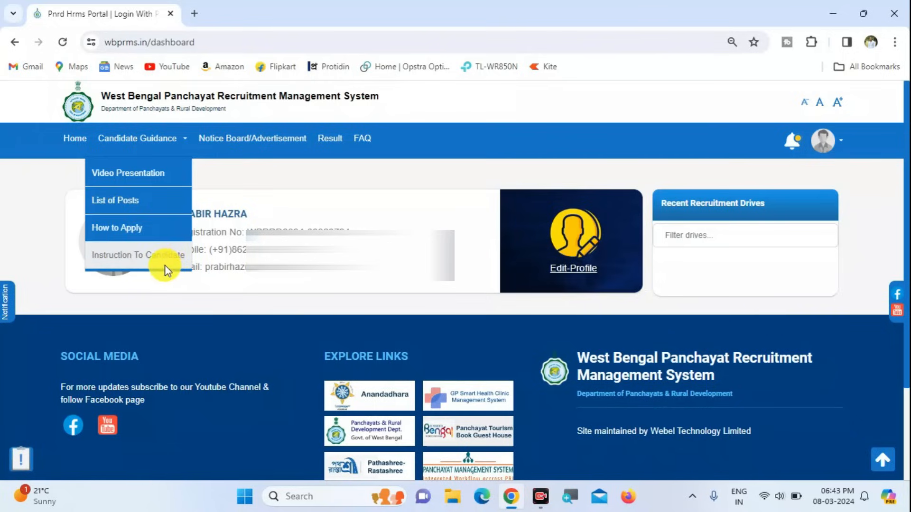
left_click(115, 201)
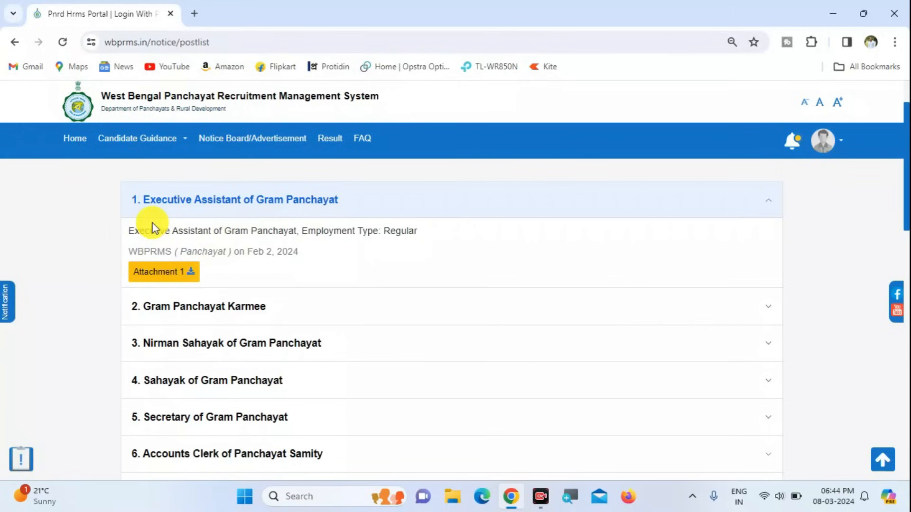
left_click(162, 280)
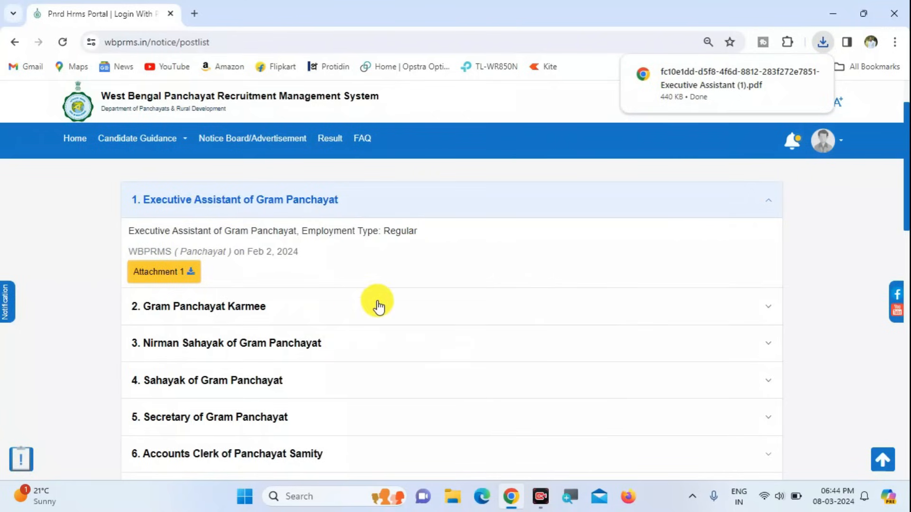
- Look through the complete list of Gram Panchayat, Panchayat Samity and Zilla Parishad posts
scroll(378, 307, "down", 13)
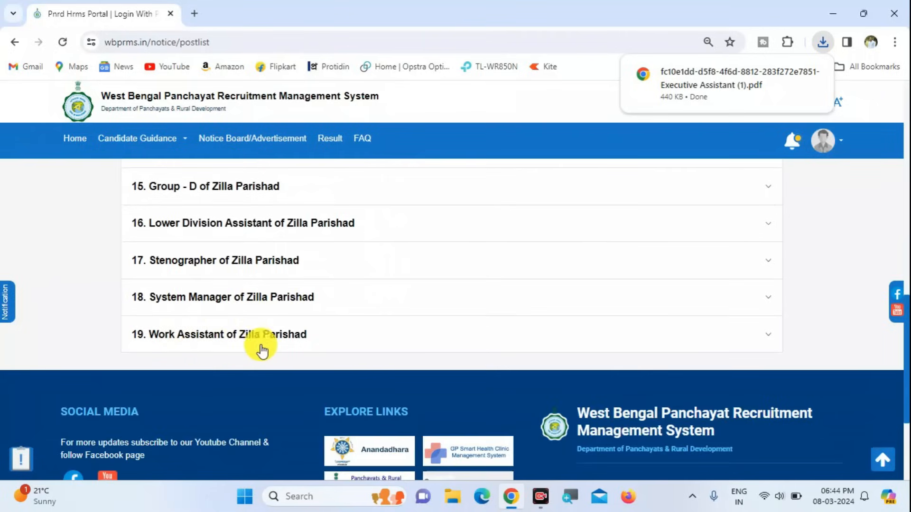
scroll(229, 349, "up", 8)
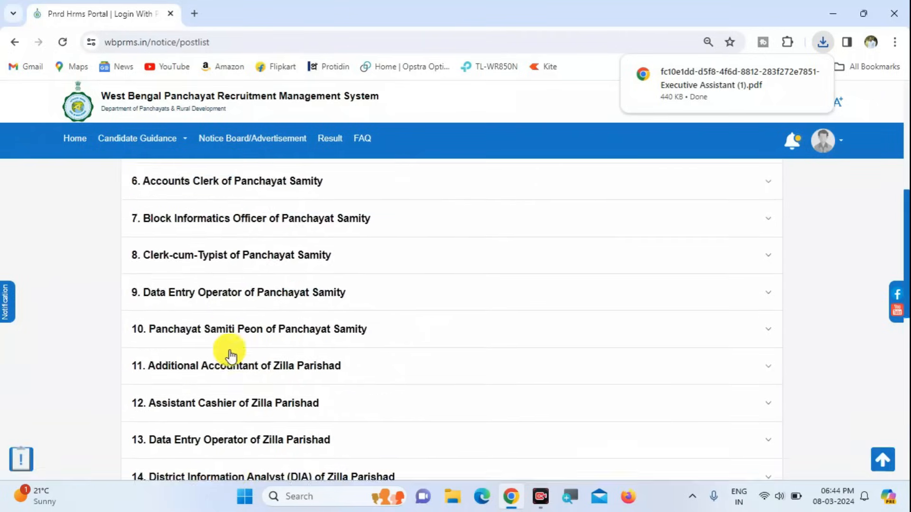
scroll(343, 336, "up", 3)
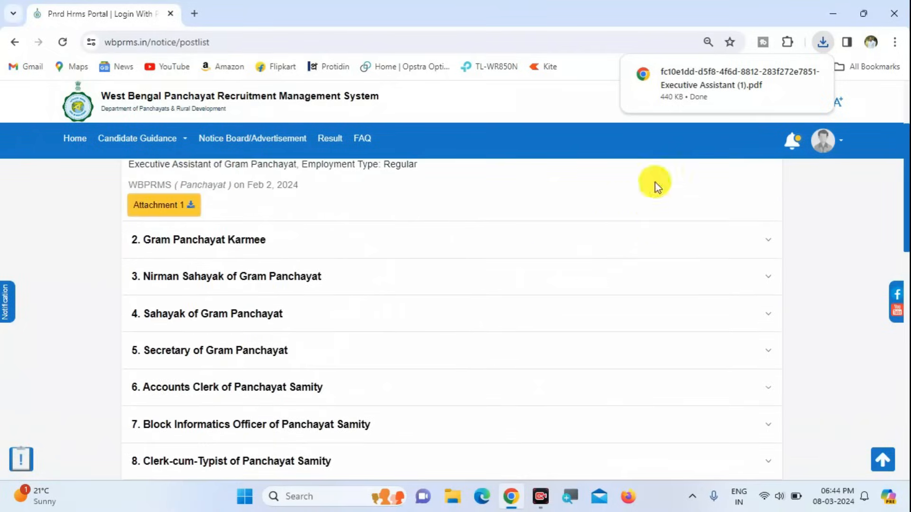
- Open the downloaded Executive Assistant PDF, highlight its Eligibility Criteria heading and enlarge the document to 150%
left_click(706, 97)
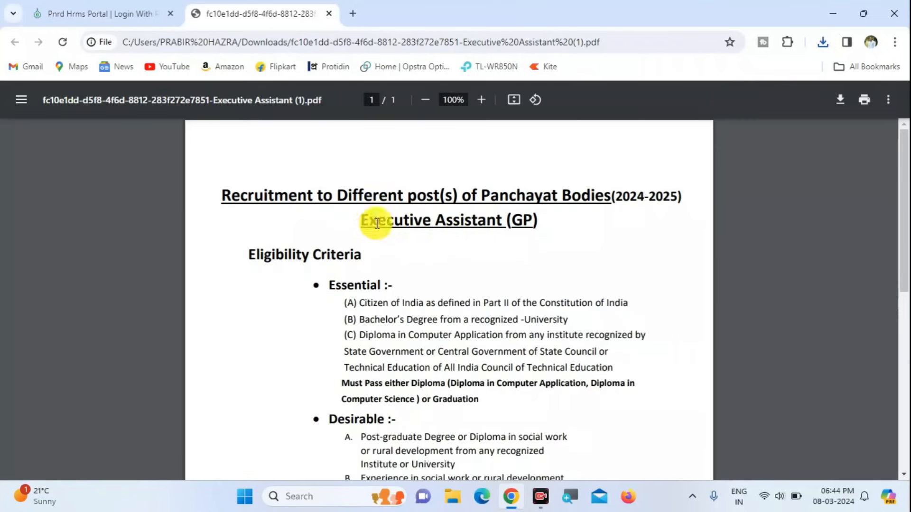
scroll(471, 233, "down", 1)
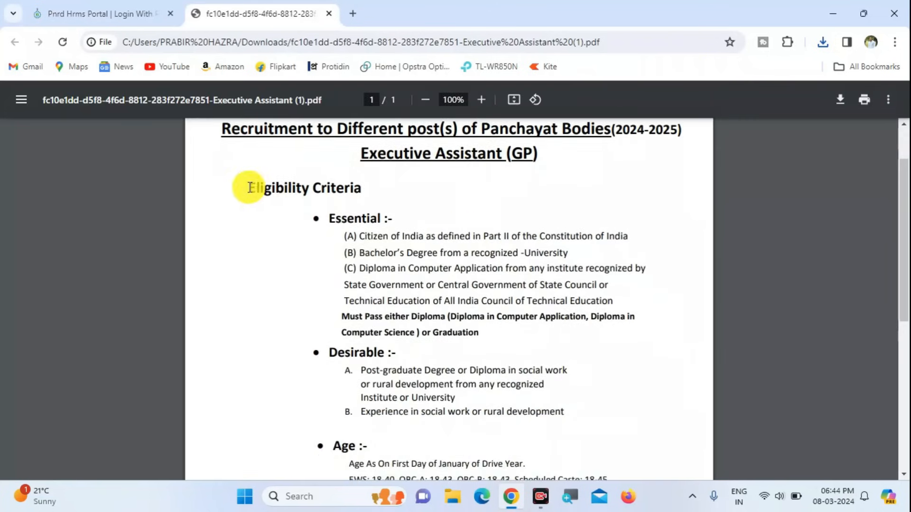
left_click_drag(247, 187, 368, 187)
left_click(481, 100)
left_click(481, 99)
left_click(481, 100)
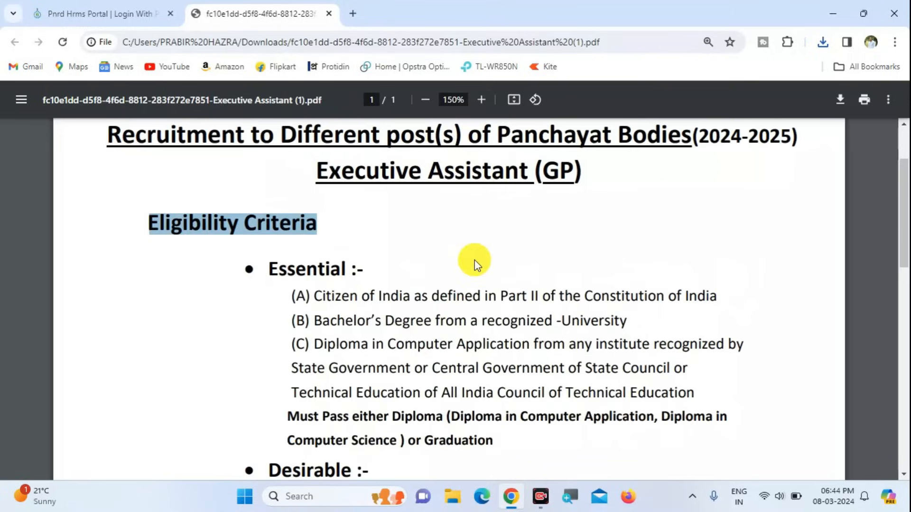
- Read the essential and desirable qualifications for Executive Assistant, highlighting the citizenship, bachelor's degree and computer application diploma lines
scroll(474, 260, "down", 1)
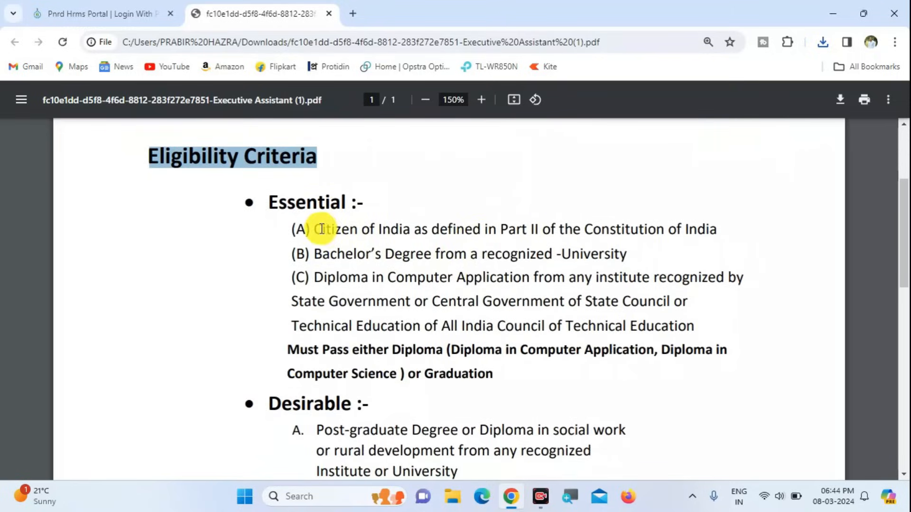
left_click_drag(314, 229, 568, 231)
left_click_drag(375, 255, 510, 254)
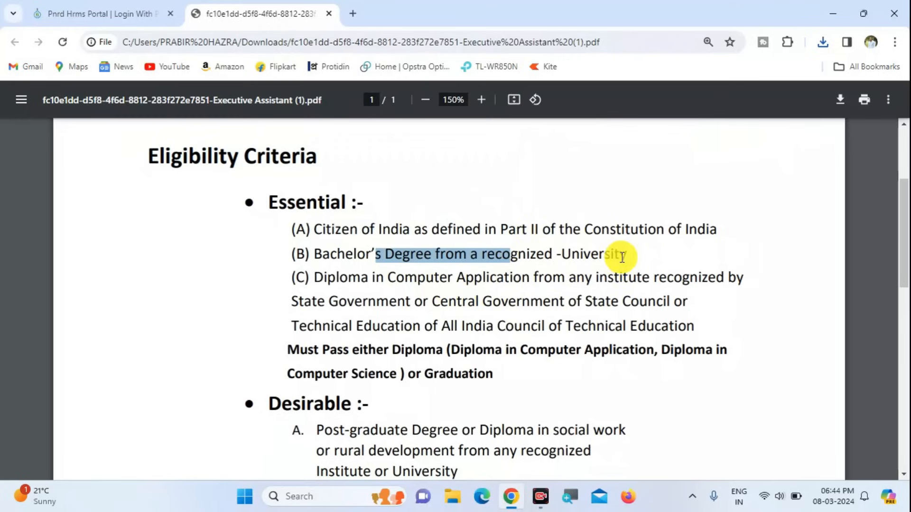
scroll(559, 254, "down", 1)
left_click_drag(383, 214, 566, 216)
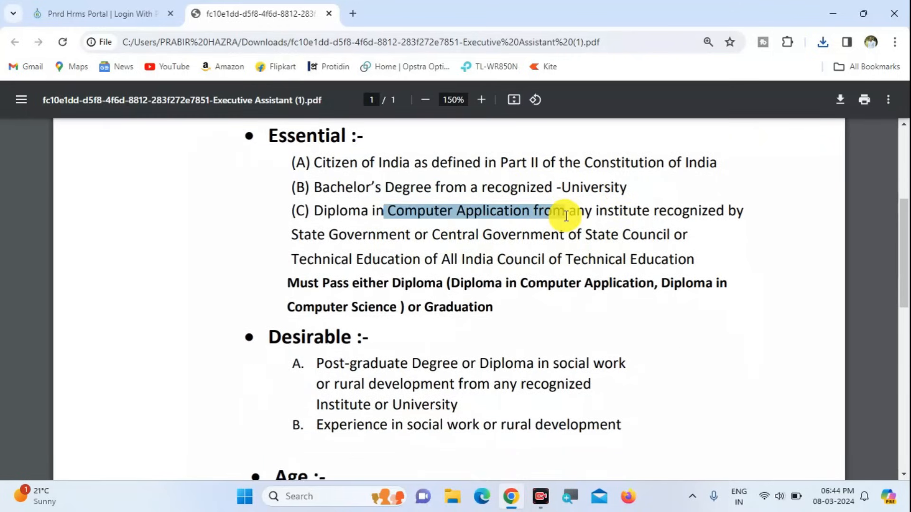
scroll(553, 278, "down", 2)
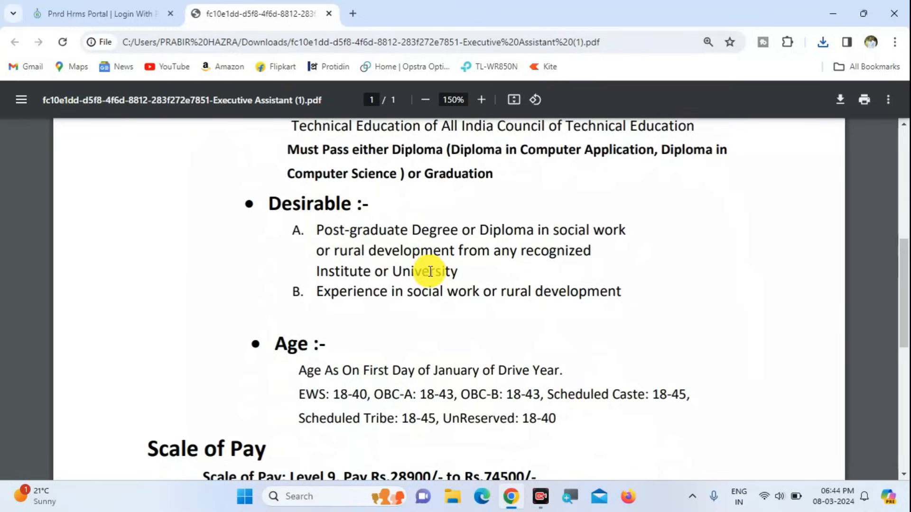
- Review the Executive Assistant age rules, highlighting the reference date and the limits for each category
scroll(429, 270, "down", 2)
left_click_drag(297, 237, 529, 237)
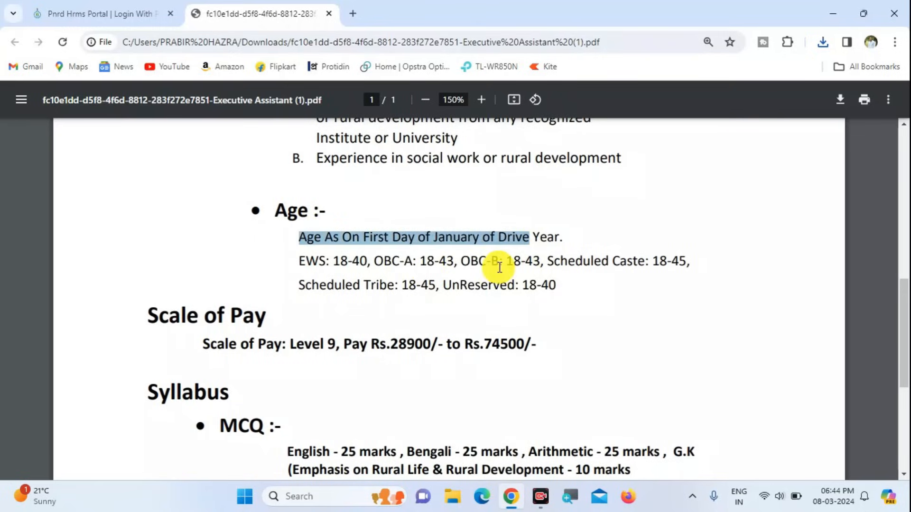
left_click_drag(298, 261, 366, 263)
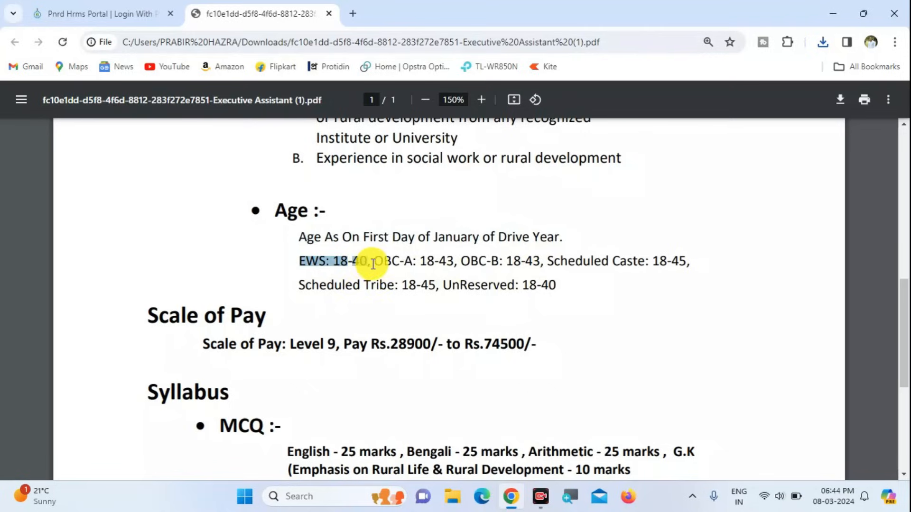
left_click_drag(378, 262, 686, 262)
left_click_drag(312, 287, 556, 287)
- Examine the scale of pay, MCQ syllabus and interview marks in the Executive Assistant document
scroll(264, 288, "down", 1)
scroll(278, 307, "down", 1)
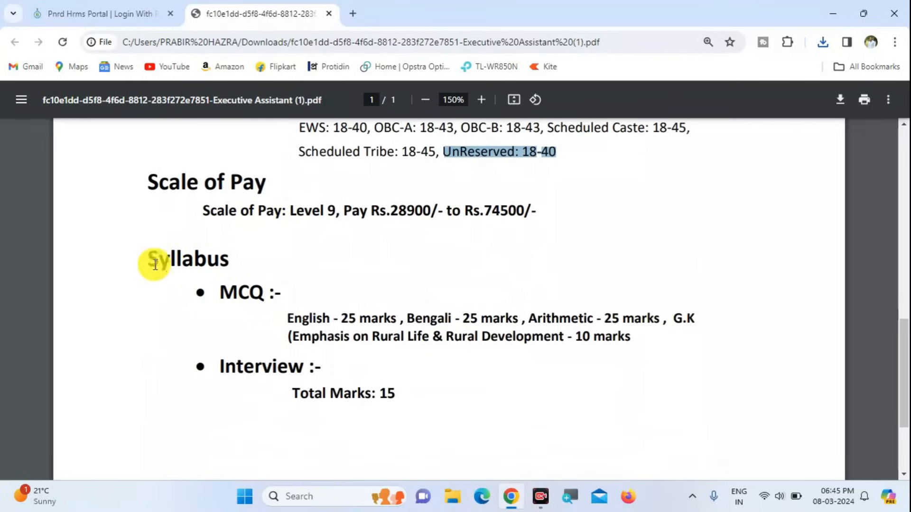
scroll(335, 349, "down", 1)
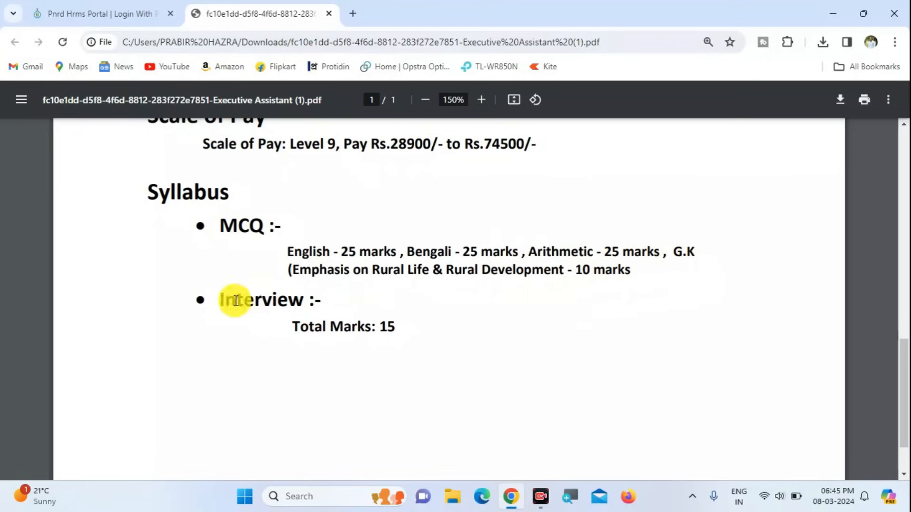
scroll(403, 321, "down", 2)
scroll(403, 323, "up", 5)
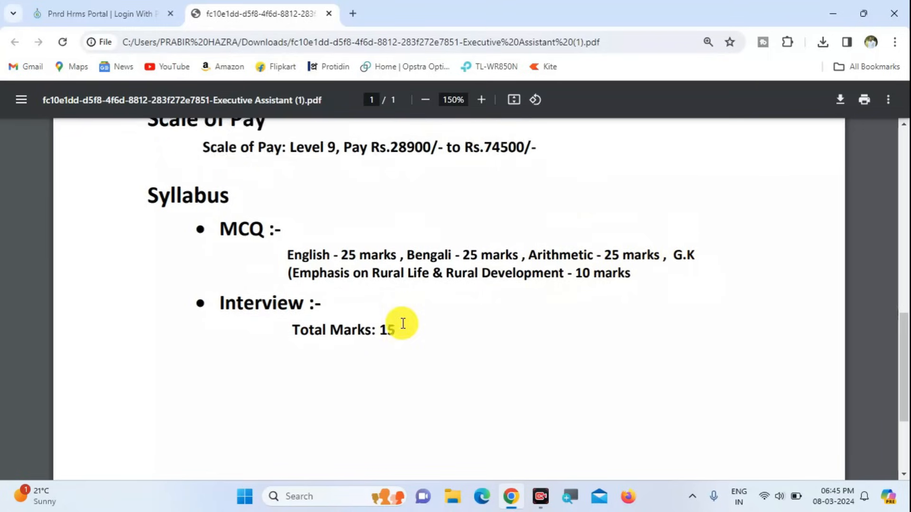
- Close the Executive Assistant PDF and return to the portal's list of posts
left_click(92, 10)
scroll(368, 242, "up", 3)
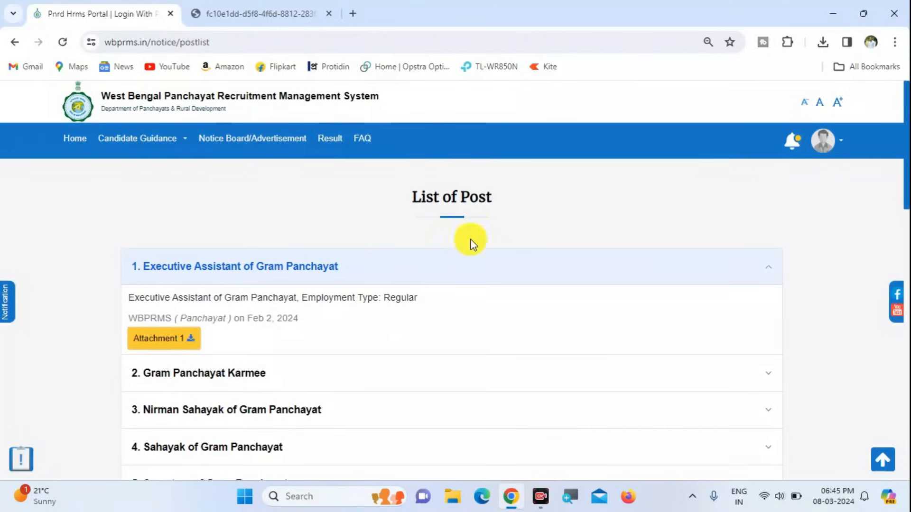
left_click(317, 18)
left_click(329, 13)
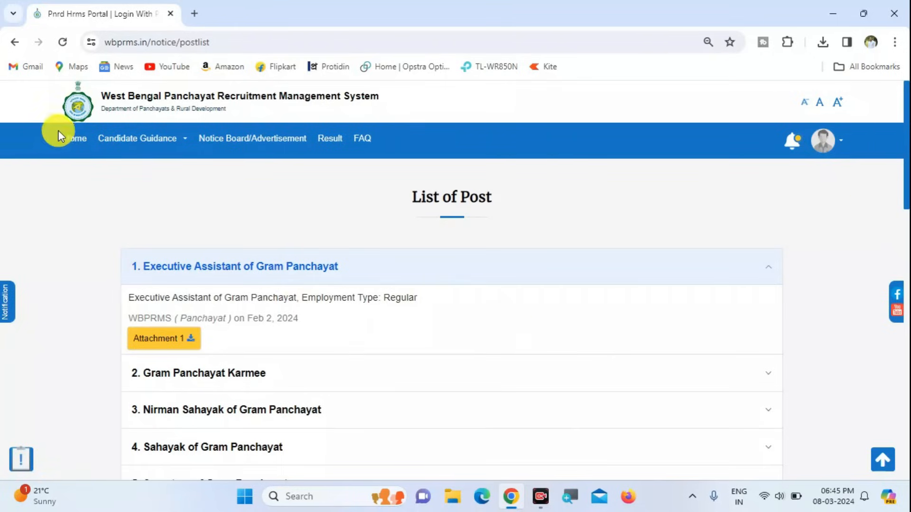
- Go back to the candidate dashboard and open the profile for editing
left_click(72, 138)
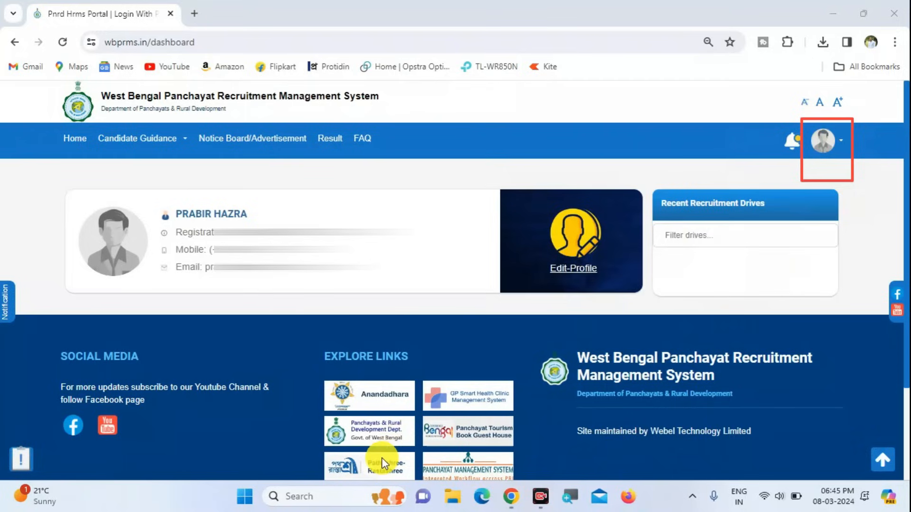
left_click(362, 472)
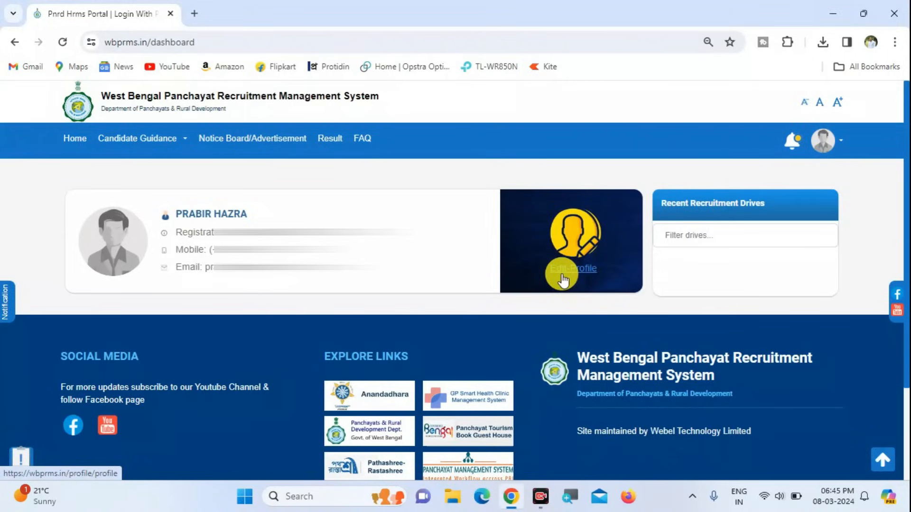
left_click(562, 275)
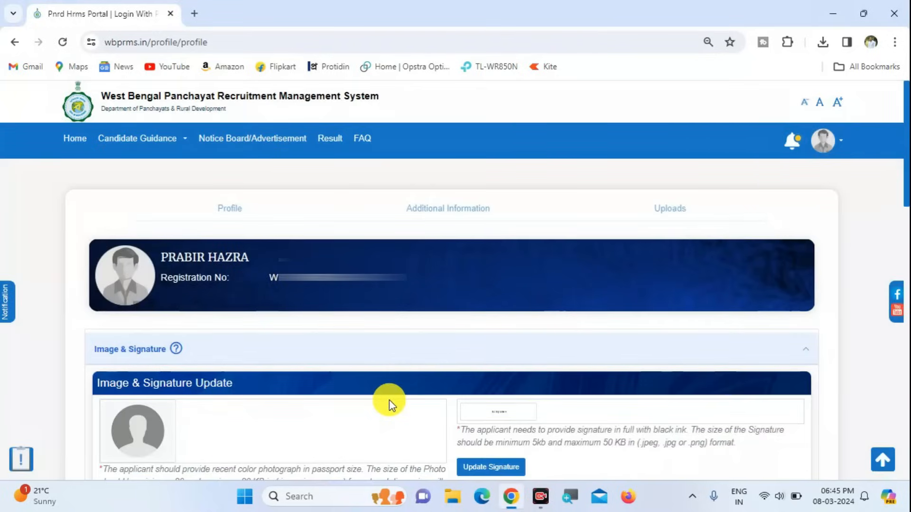
- Check the photo and signature requirements, and start choosing a photo file for the profile image upload
scroll(389, 399, "down", 4)
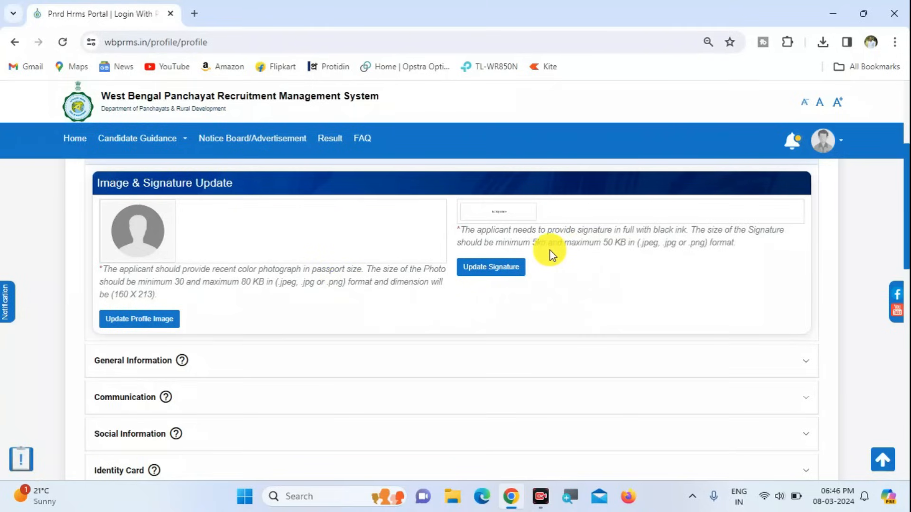
left_click(131, 326)
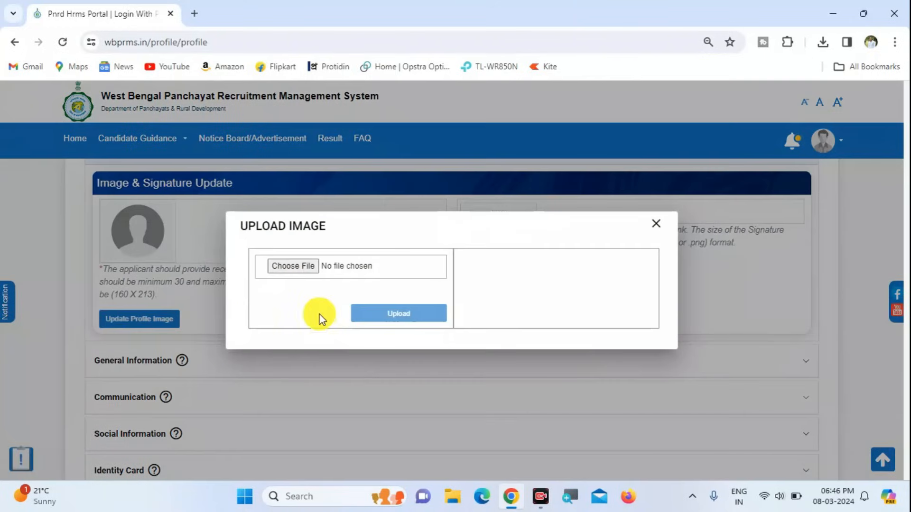
left_click(305, 272)
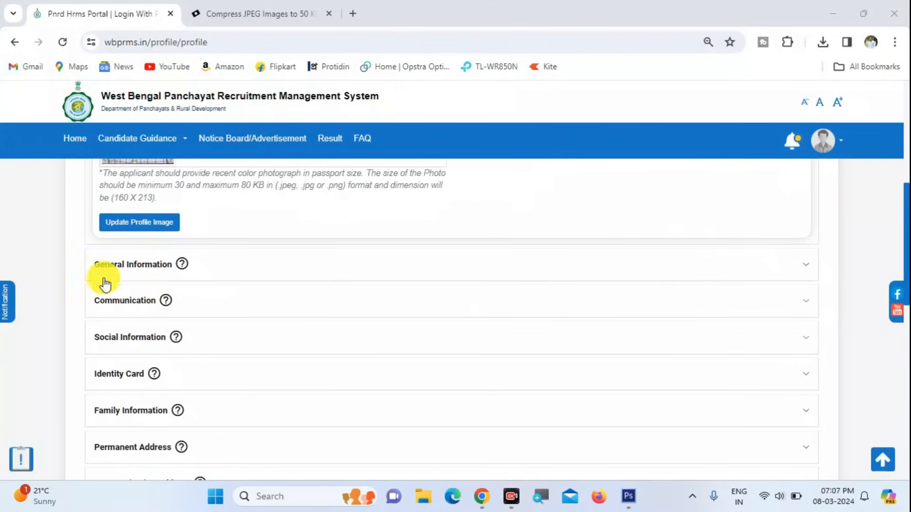
- Expand the General Information section of the profile and review its details
left_click(651, 262)
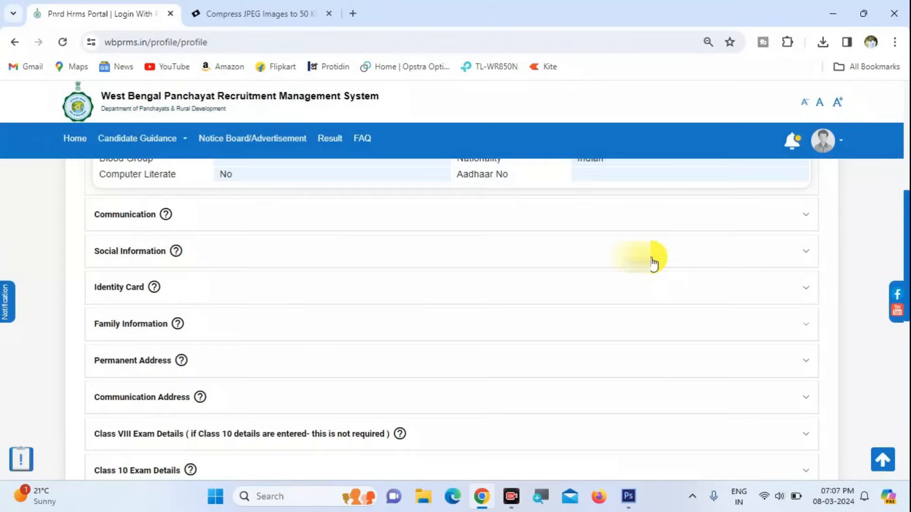
scroll(496, 286, "up", 2)
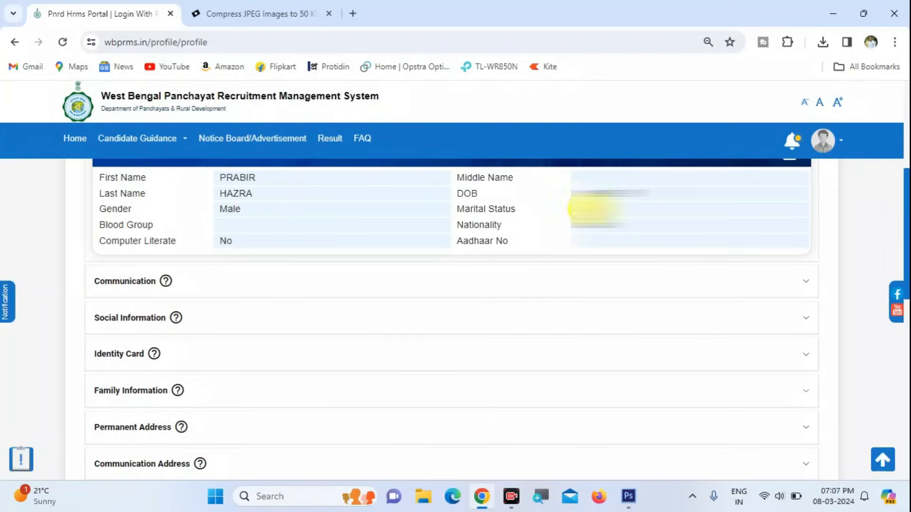
scroll(604, 247, "up", 1)
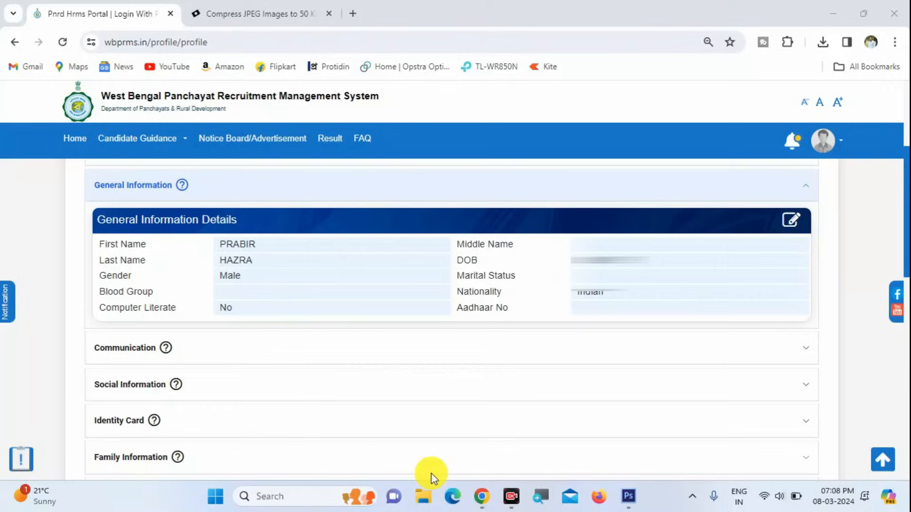
- Open the general information details for editing and set the marital status to Single
mouse_move(777, 204)
left_mouse_down()
mouse_move(791, 236)
mouse_move(807, 245)
left_mouse_up()
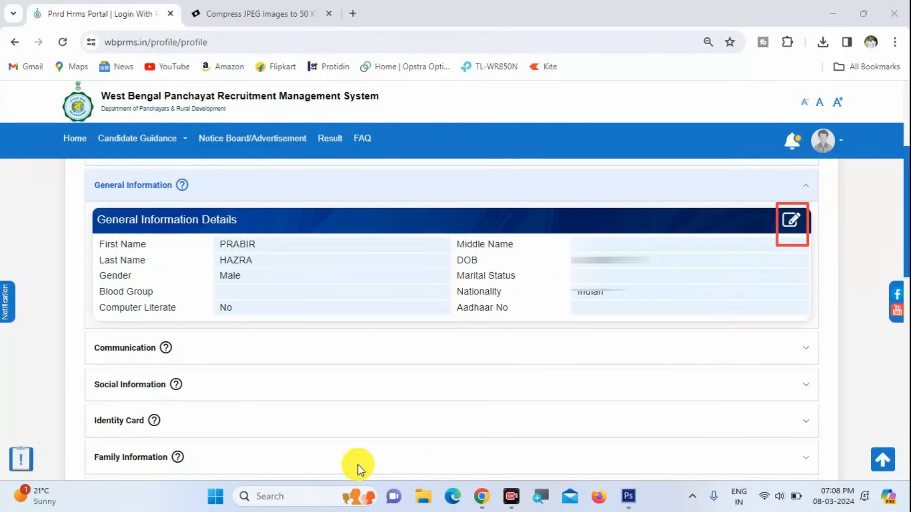
left_click(685, 381)
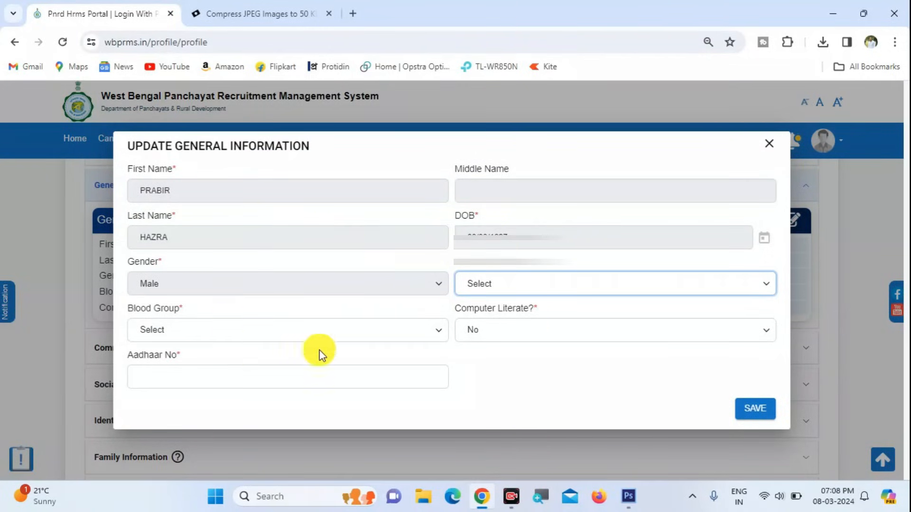
left_click(494, 288)
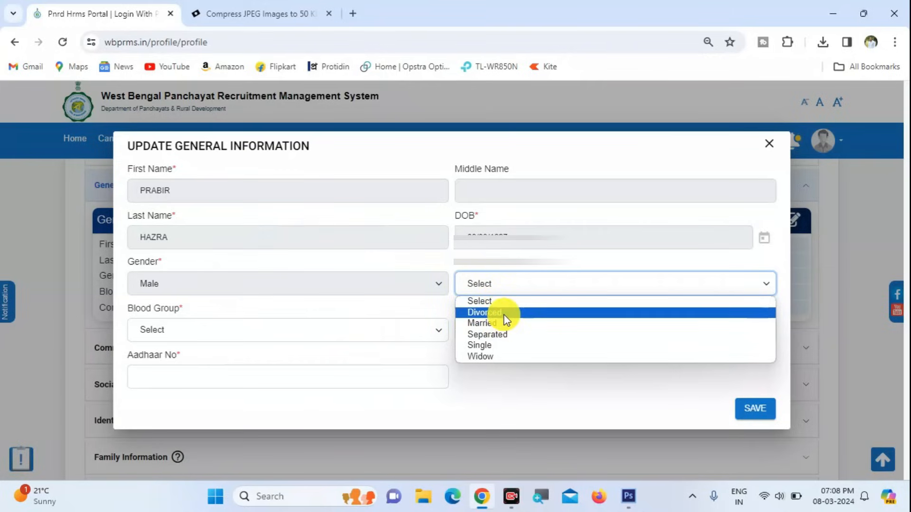
left_click(487, 345)
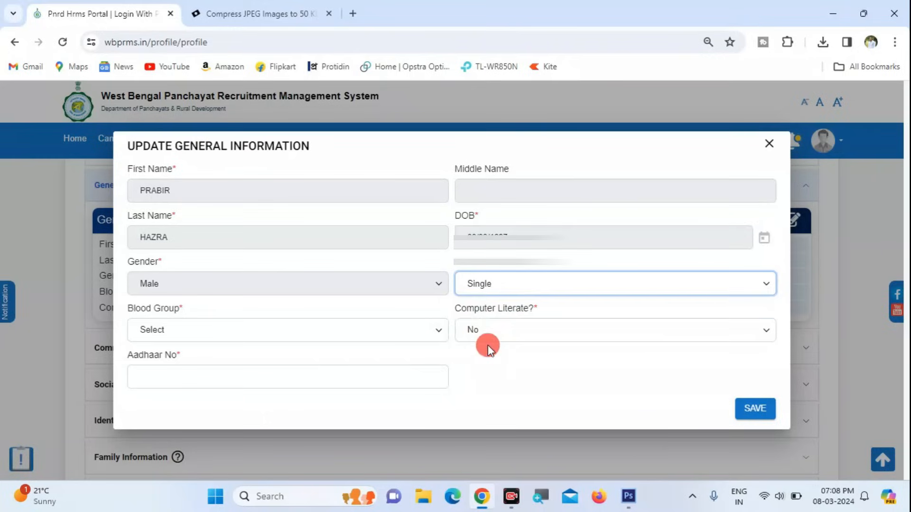
- Check the blood group choices in the general information form and set Computer Literate to Yes
left_click(374, 330)
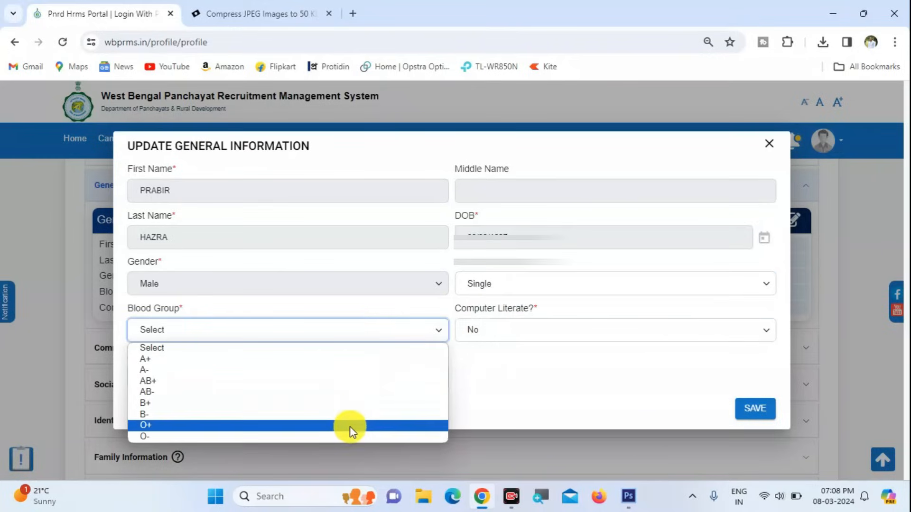
left_click(484, 358)
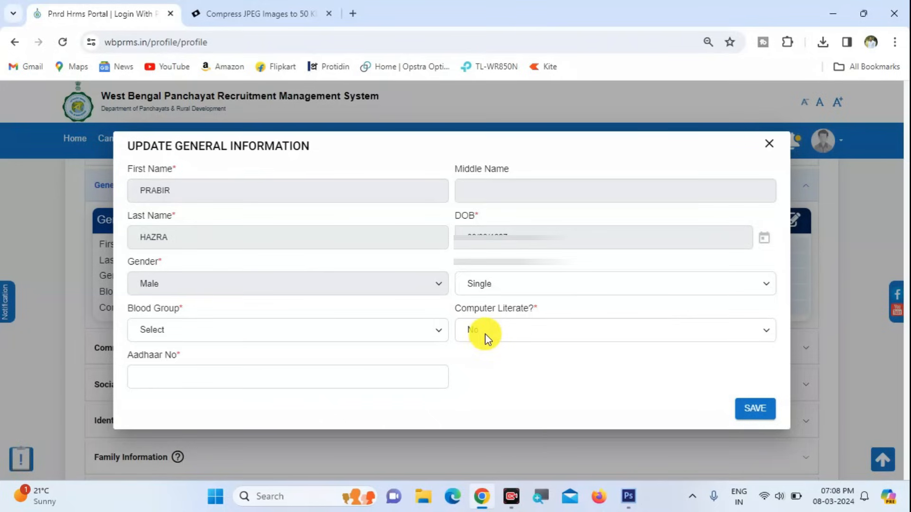
left_click(485, 334)
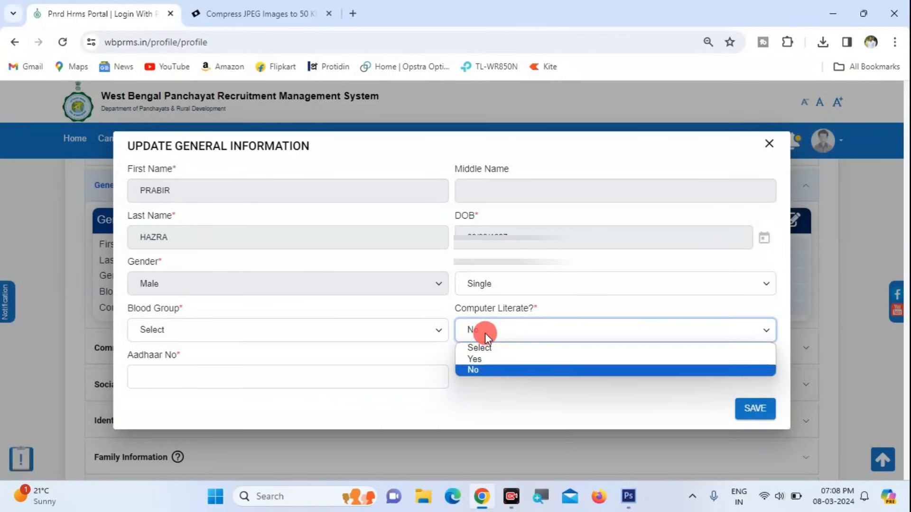
left_click(482, 360)
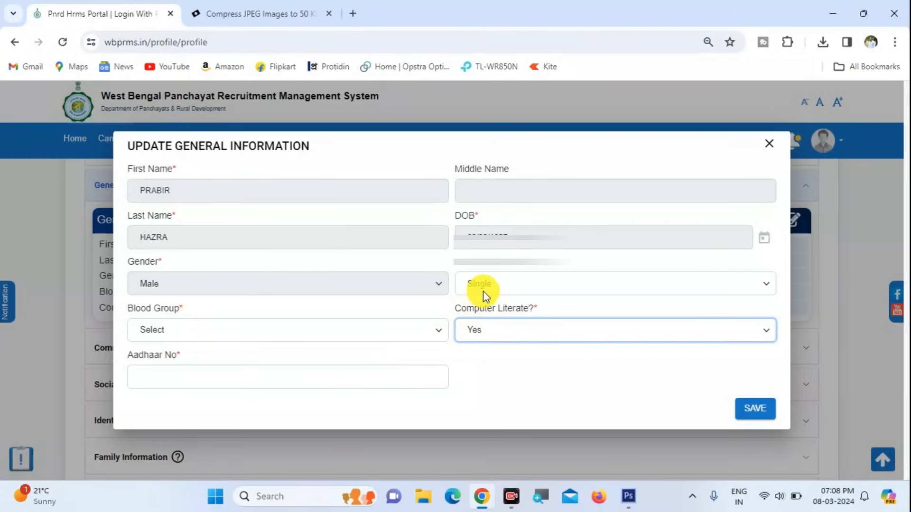
left_click(601, 460)
left_click(427, 464)
mouse_move(130, 319)
left_mouse_down()
mouse_move(163, 346)
mouse_move(315, 342)
left_mouse_up()
left_click_drag(128, 367, 311, 388)
mouse_move(725, 390)
left_mouse_down()
mouse_move(757, 420)
mouse_move(776, 424)
left_mouse_up()
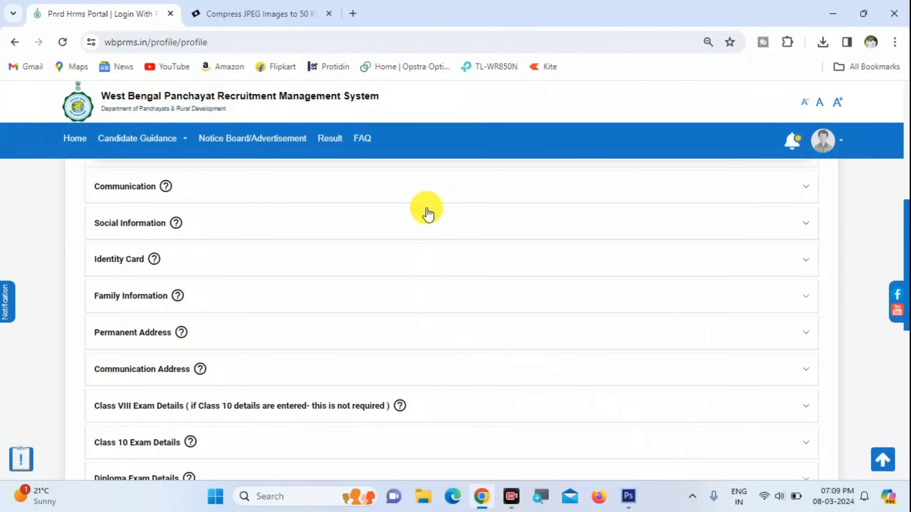
- Review the communication details, and open the social information details for editing
left_click(389, 185)
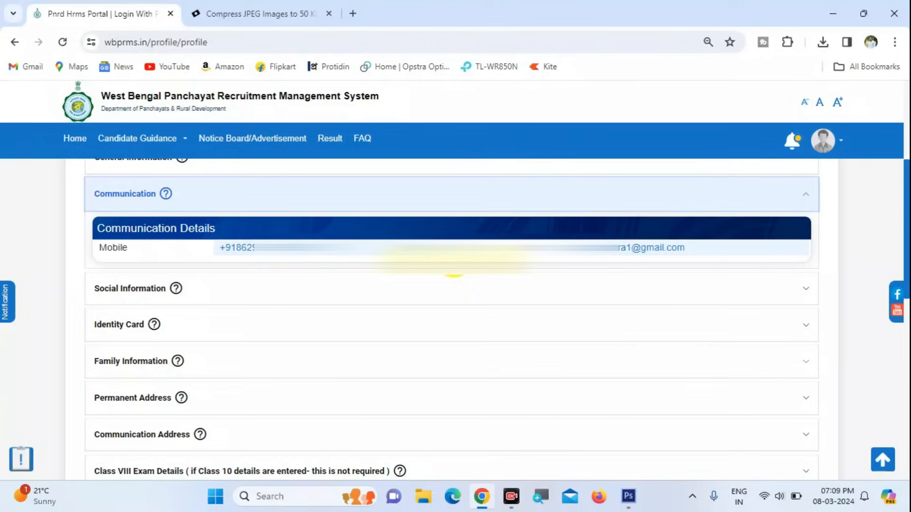
left_click(387, 295)
left_click(392, 296)
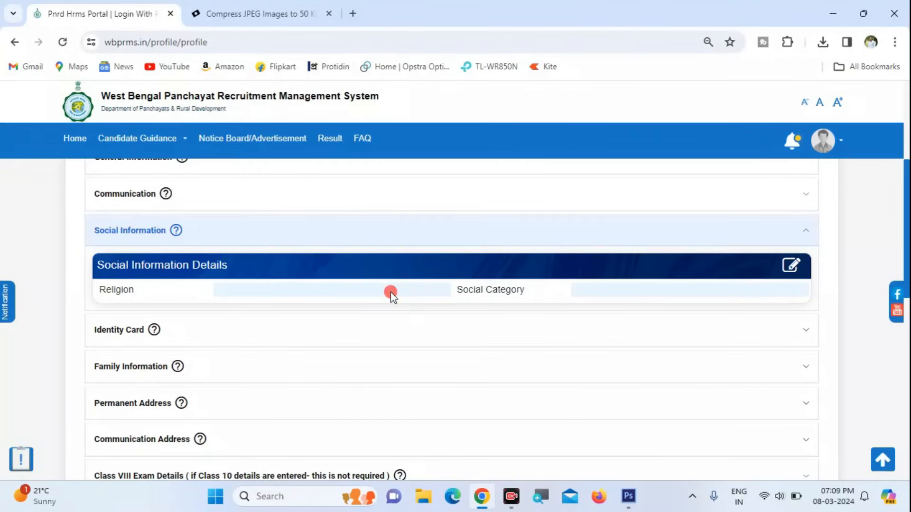
left_click(788, 265)
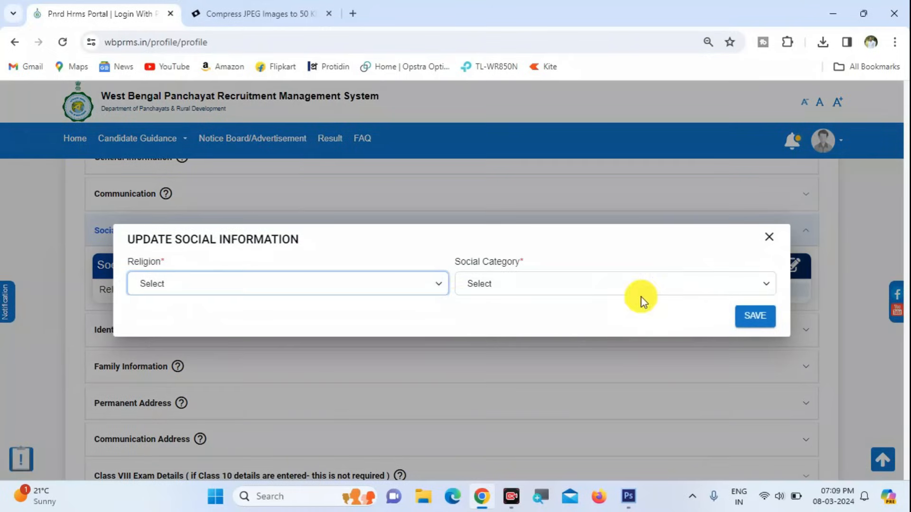
- Review the religion and social category choices, and complete and save the social information
left_click(429, 286)
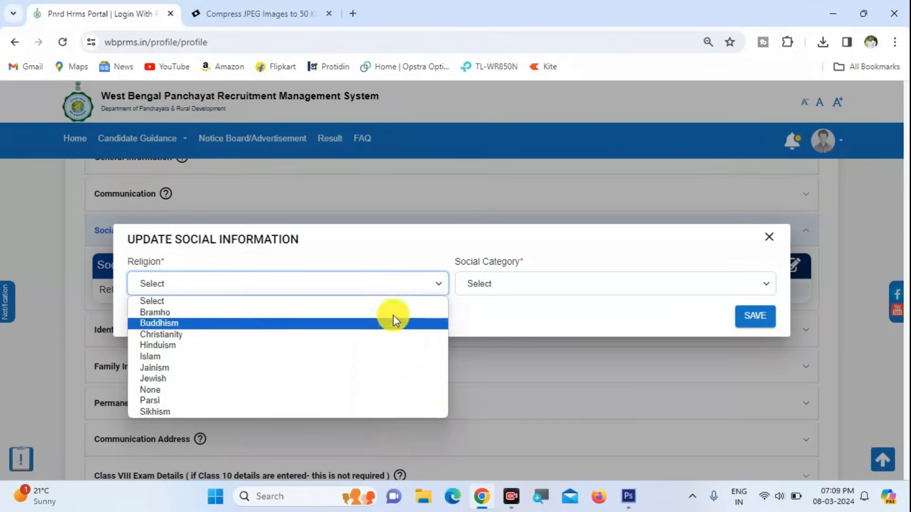
left_click(481, 279)
left_click(484, 281)
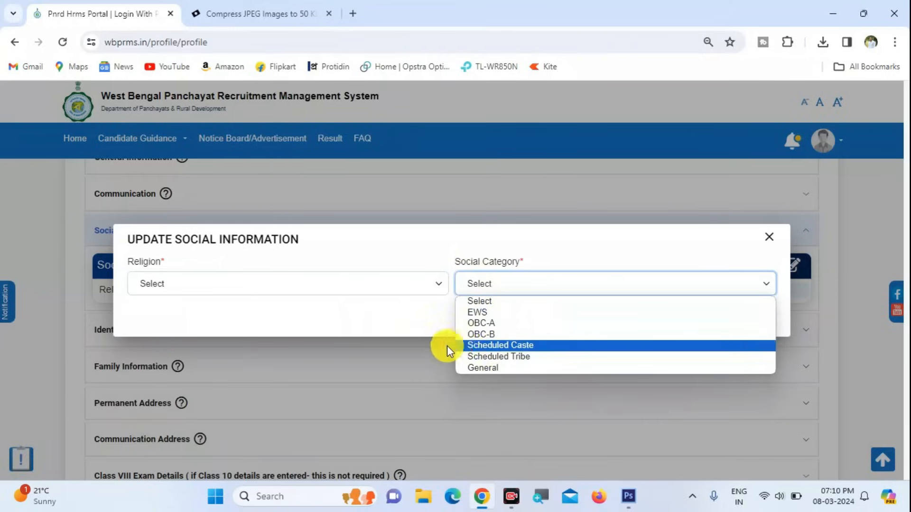
left_click(411, 326)
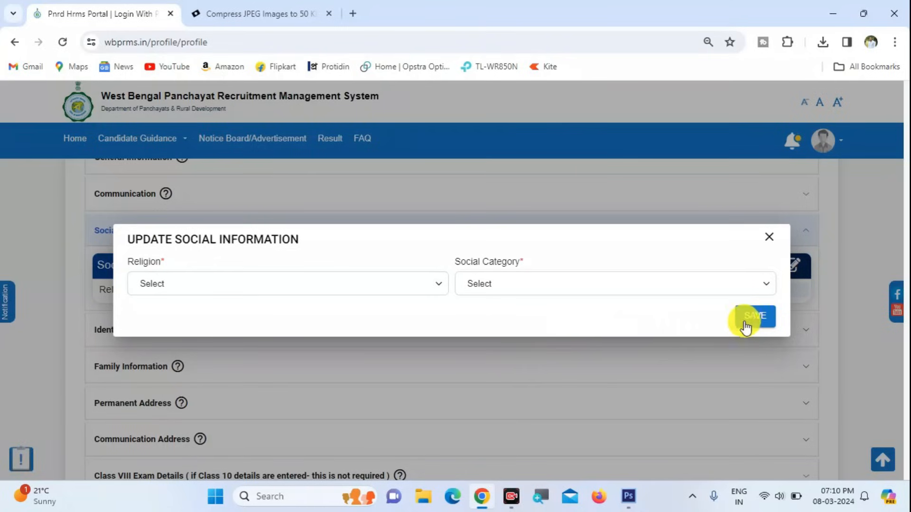
left_click(640, 454)
- Open the identity card details for editing, set the ID card type to Voter Card, and begin the ID card number entry
scroll(638, 466, "down", 3)
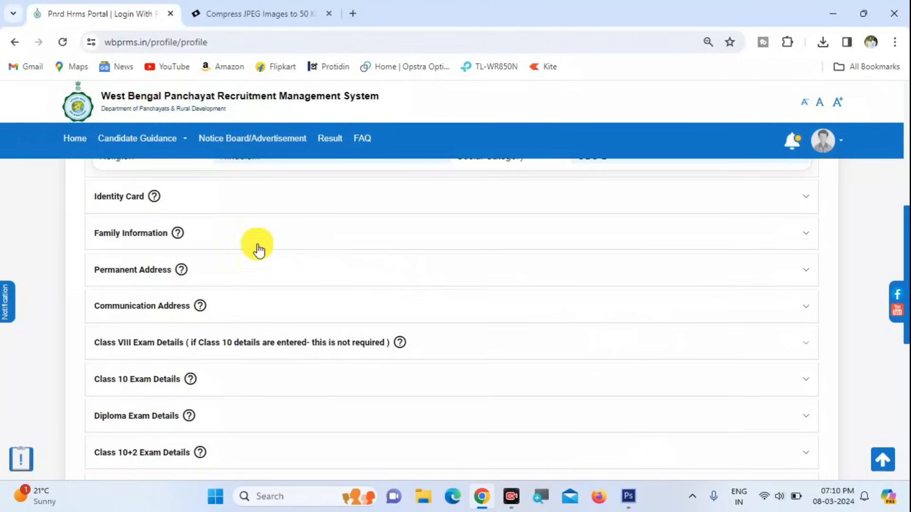
left_click(238, 204)
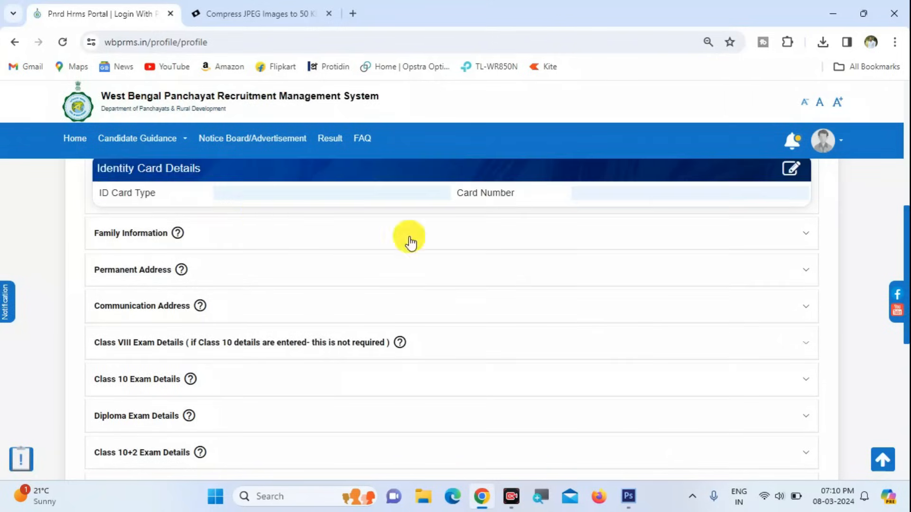
left_click(797, 177)
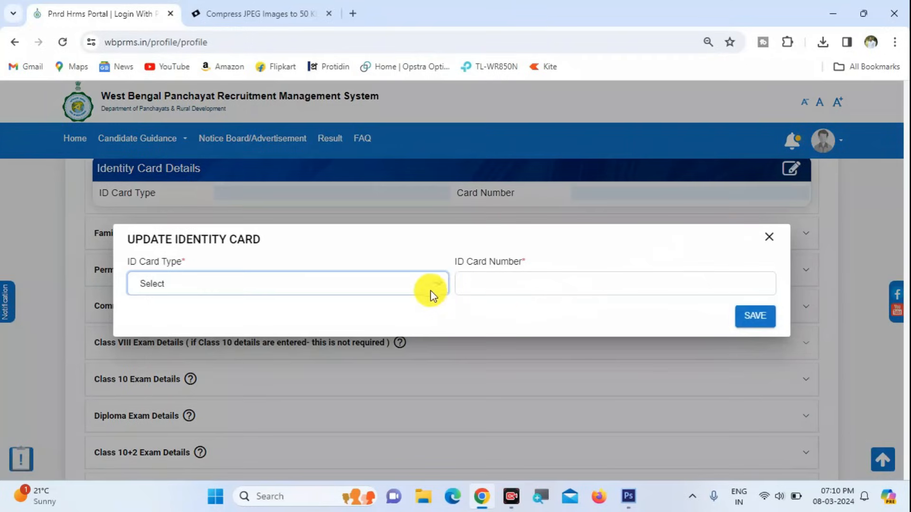
left_click(431, 290)
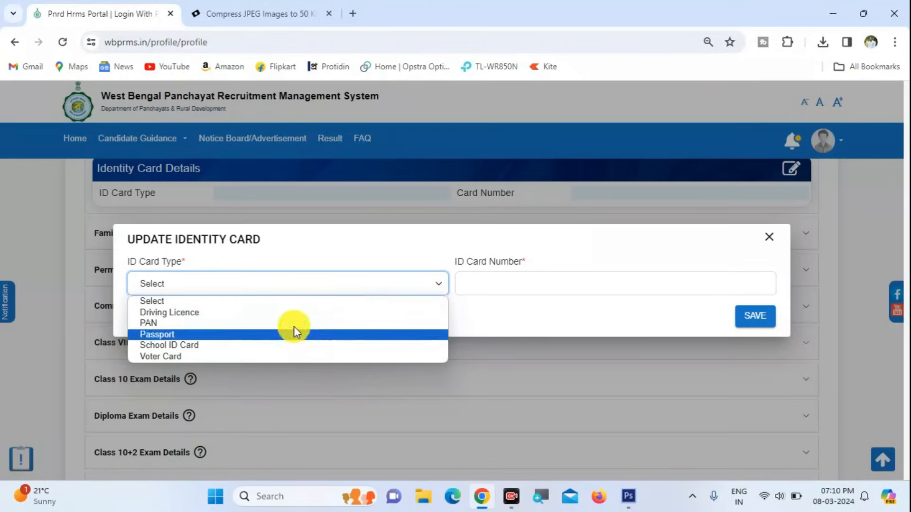
left_click(298, 355)
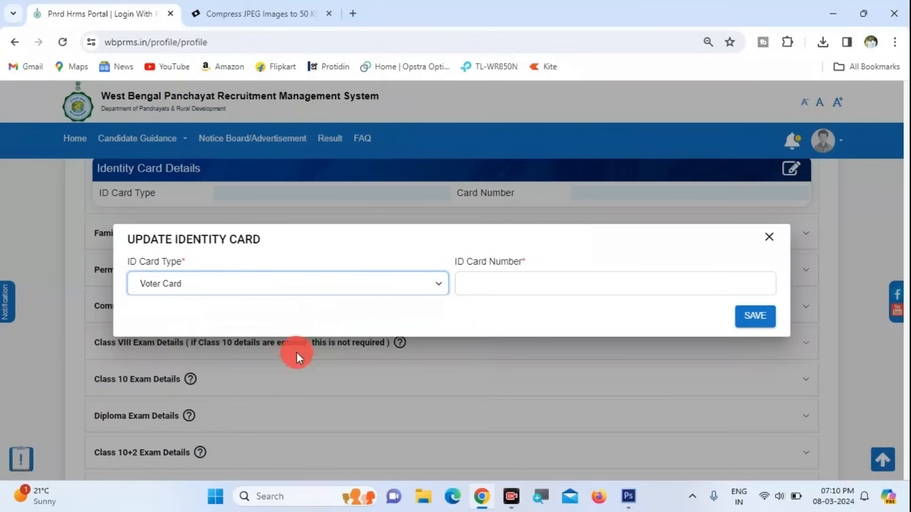
left_click(477, 283)
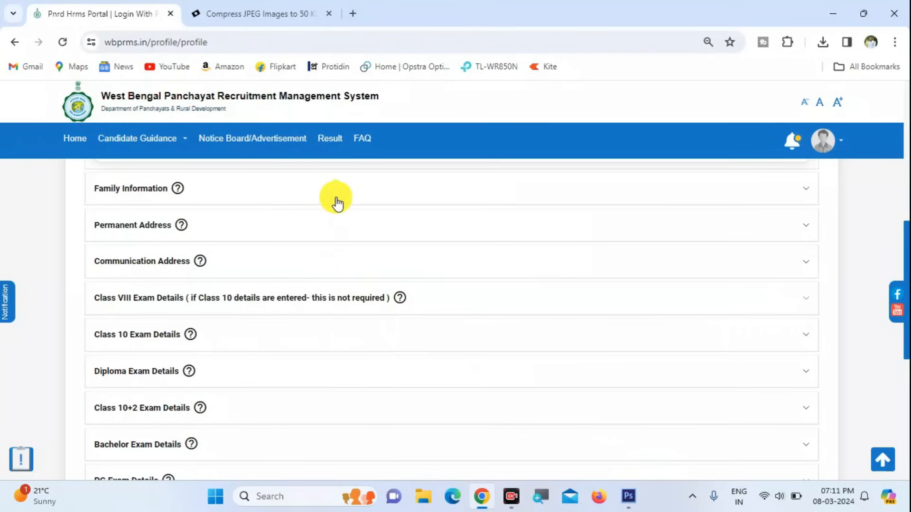
- Expand the Family Information section and open its details for editing
left_click(341, 195)
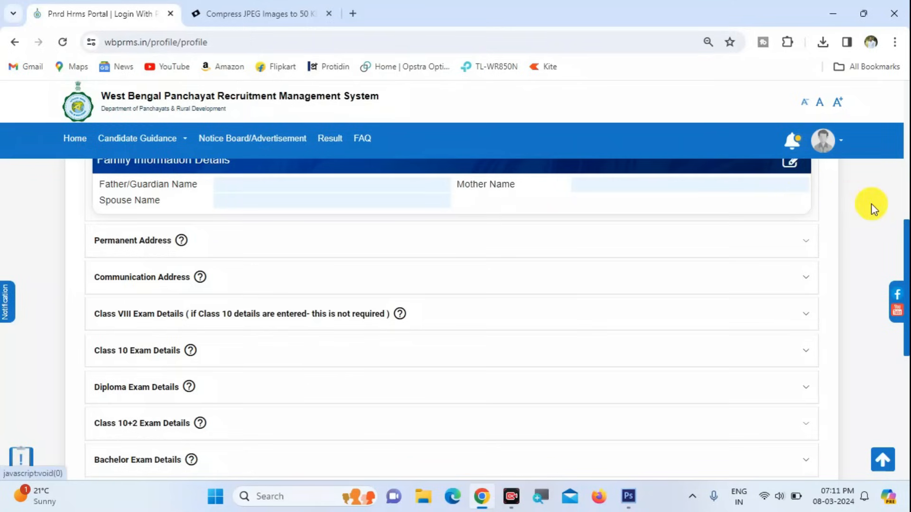
scroll(901, 230, "up", 1)
left_click(790, 186)
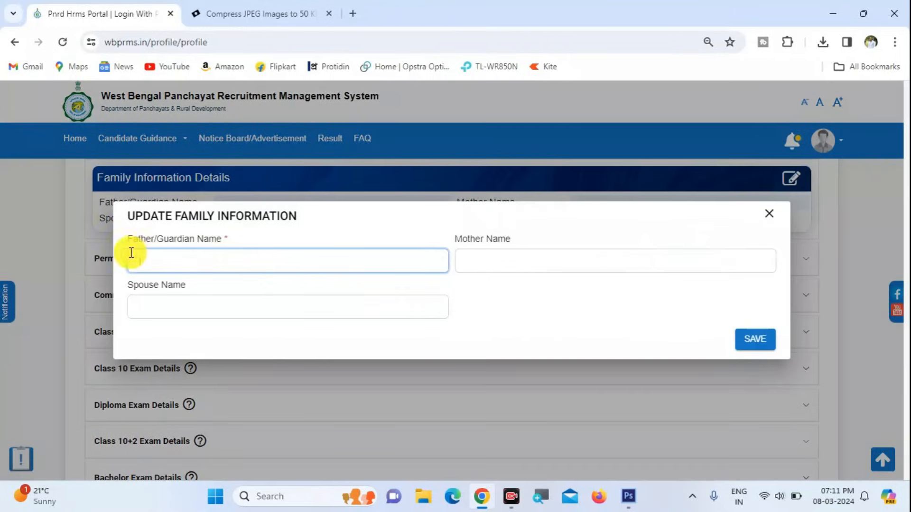
left_click(608, 467)
mouse_move(128, 240)
left_mouse_down()
mouse_move(134, 248)
mouse_move(359, 263)
left_mouse_up()
mouse_move(453, 239)
left_mouse_down()
mouse_move(474, 263)
mouse_move(701, 266)
left_mouse_up()
mouse_move(128, 305)
left_mouse_down()
mouse_move(220, 331)
mouse_move(385, 326)
left_mouse_up()
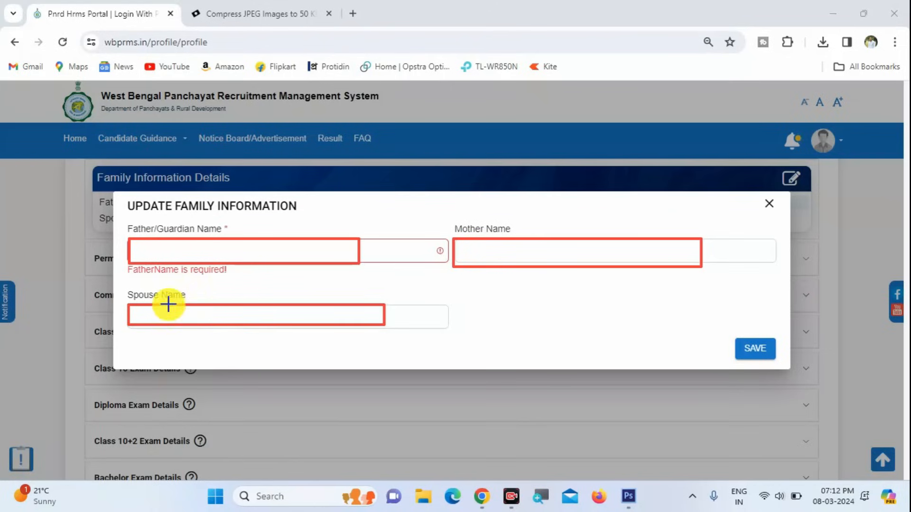
left_click_drag(723, 326, 788, 372)
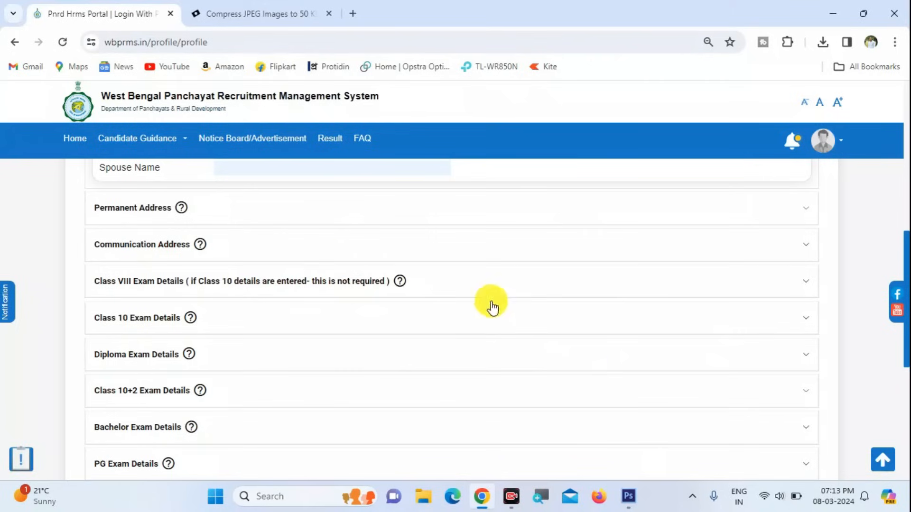
- Open the permanent address details for editing and set the state to West Bengal
left_click(734, 216)
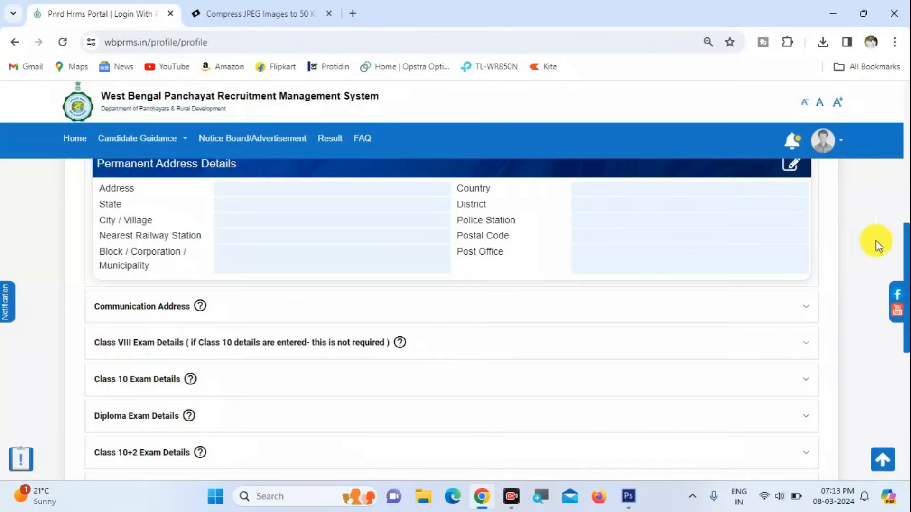
left_click_drag(906, 247, 904, 241)
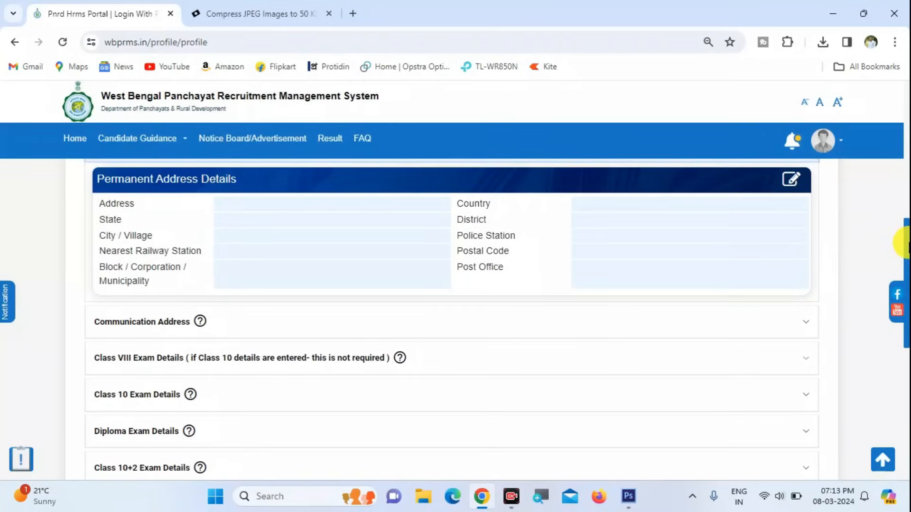
left_click(793, 185)
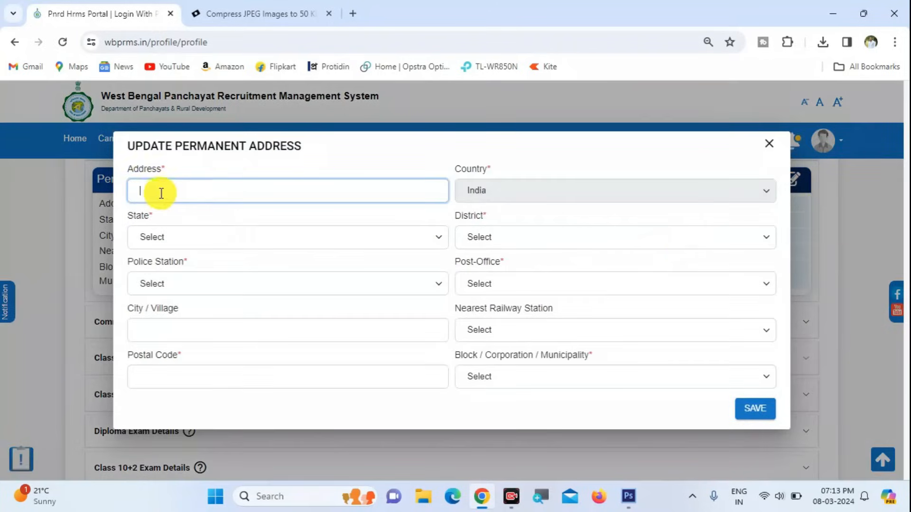
left_click(291, 240)
scroll(269, 363, "down", 5)
scroll(269, 364, "up", 6)
left_click(183, 263)
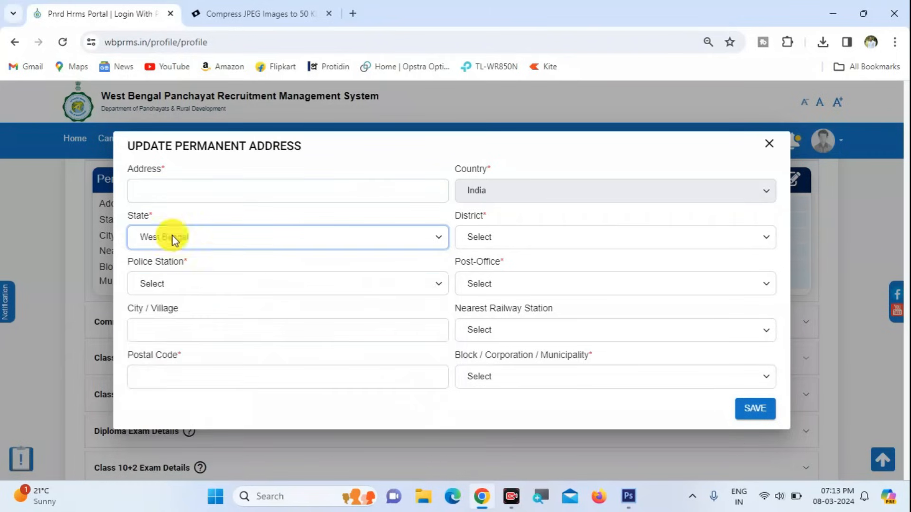
- Go through the district, police station and post office fields, and complete and save the permanent address
left_click(225, 280)
left_click(224, 281)
left_click(492, 239)
left_click(492, 242)
left_click(501, 283)
left_click(501, 283)
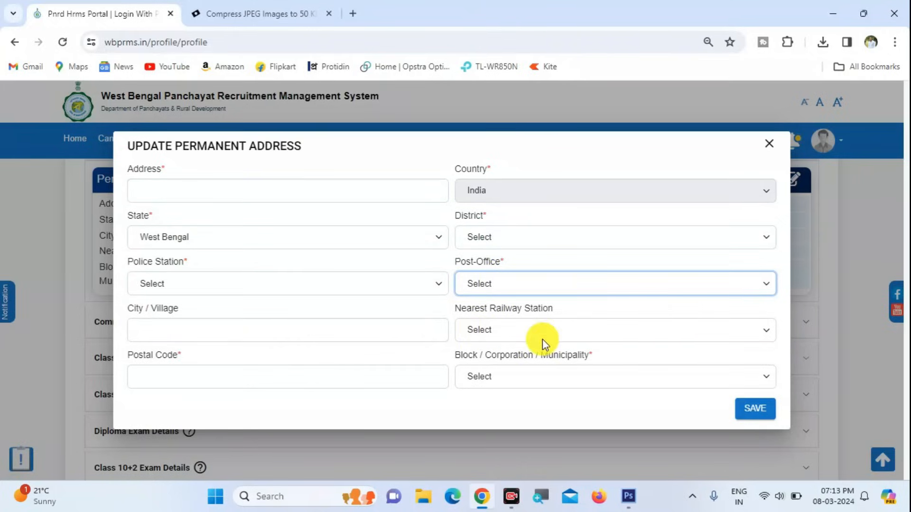
left_click(754, 411)
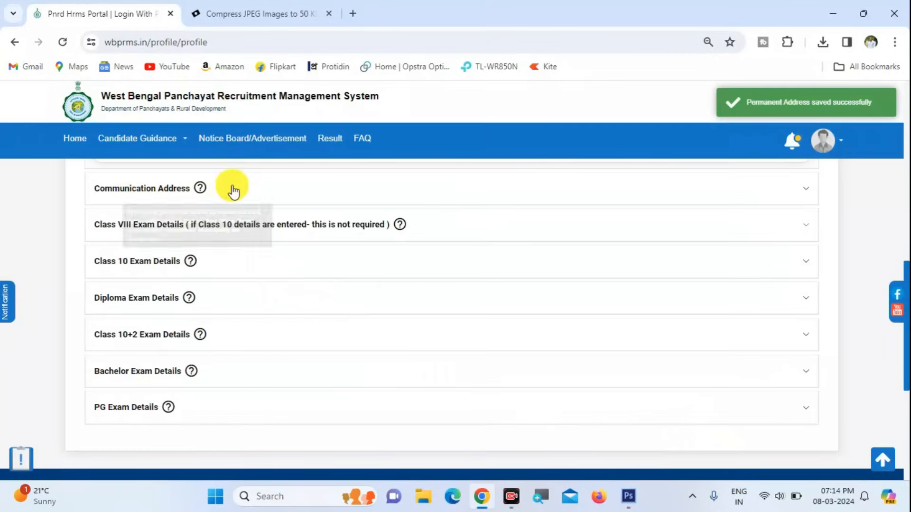
- Open the communication address for editing, mark it as the same as the permanent address, and save it
left_click(633, 186)
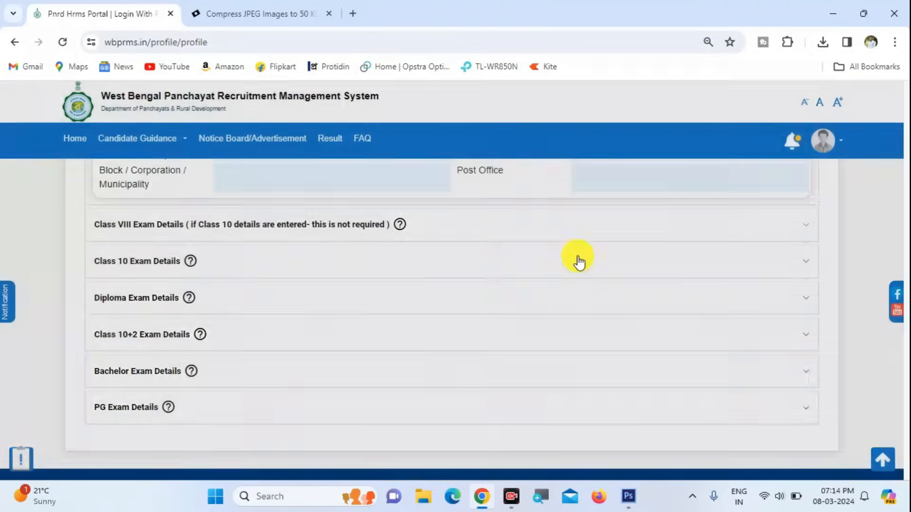
left_click_drag(909, 285, 908, 249)
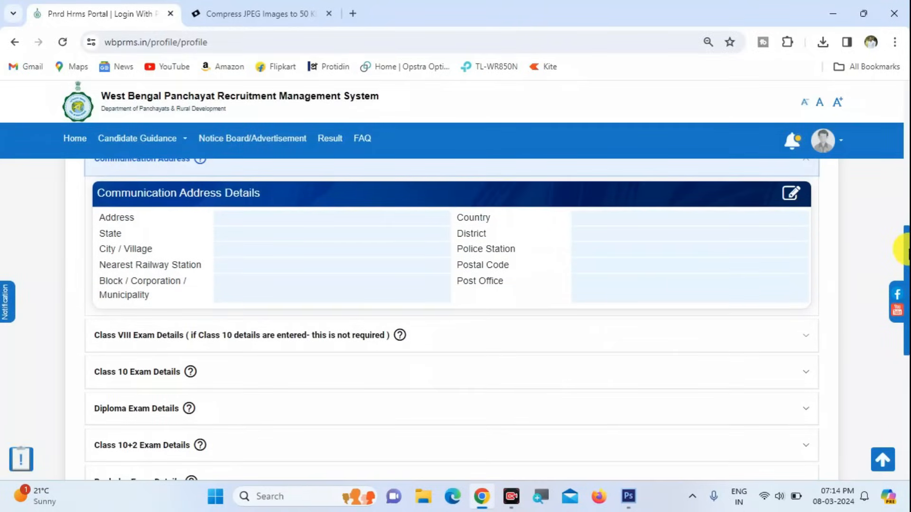
left_click(791, 193)
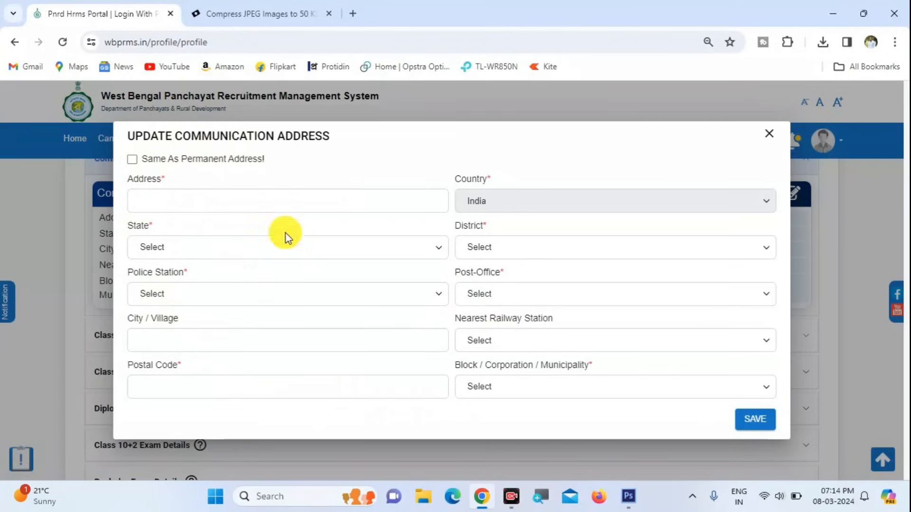
left_click(133, 159)
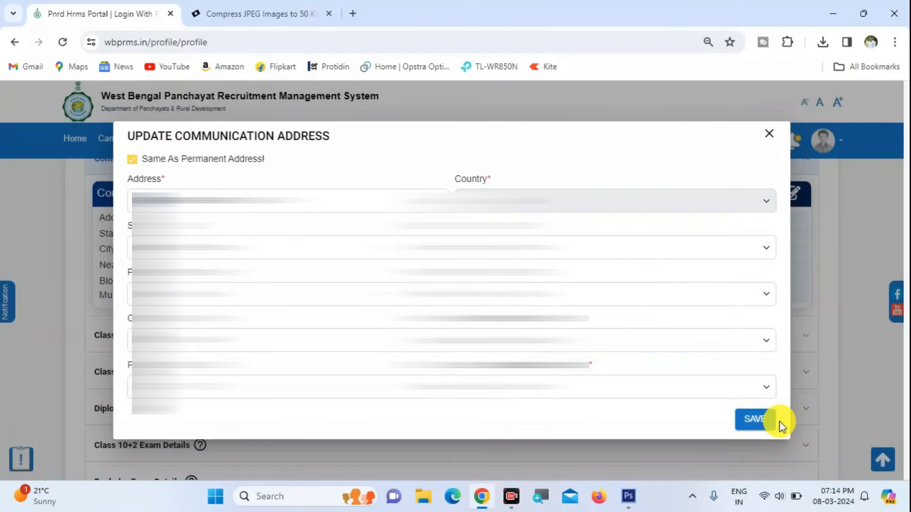
left_click(751, 422)
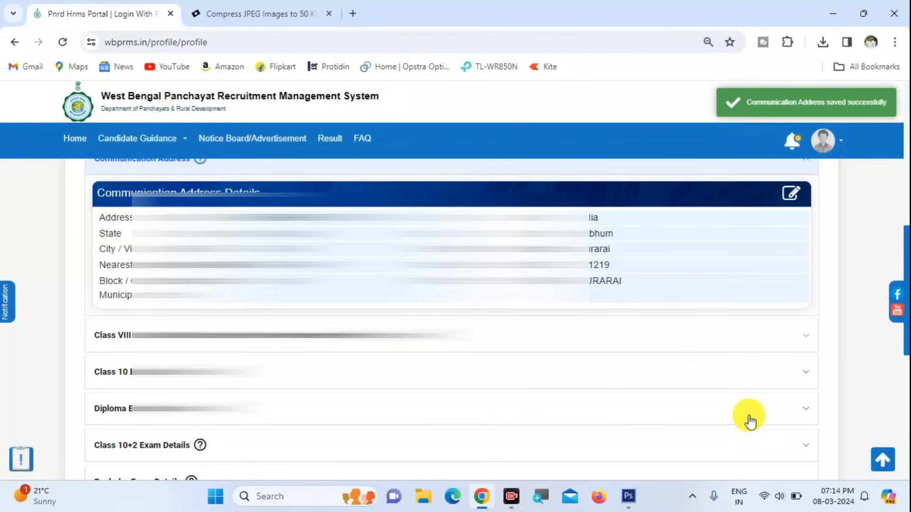
- Open the Class VIII exam details form, review its required fields, and try to save it
scroll(642, 462, "down", 3)
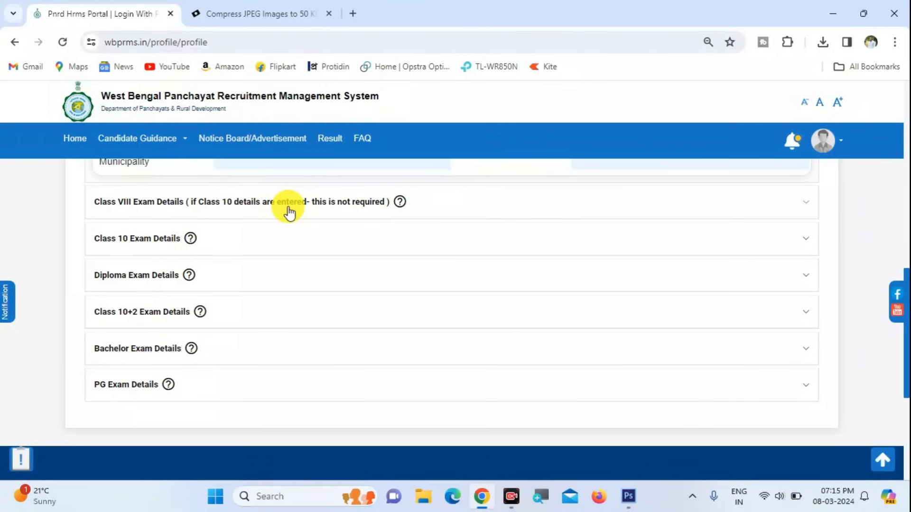
left_click(287, 211)
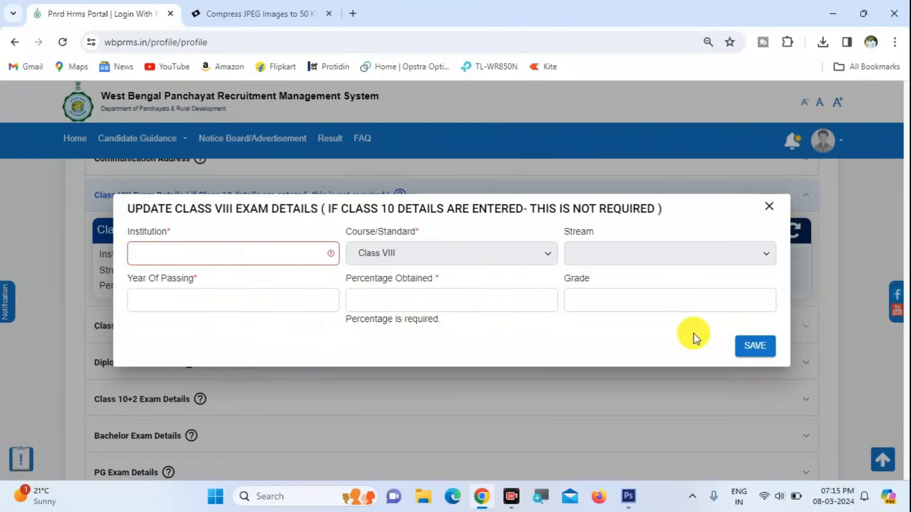
left_click(752, 350)
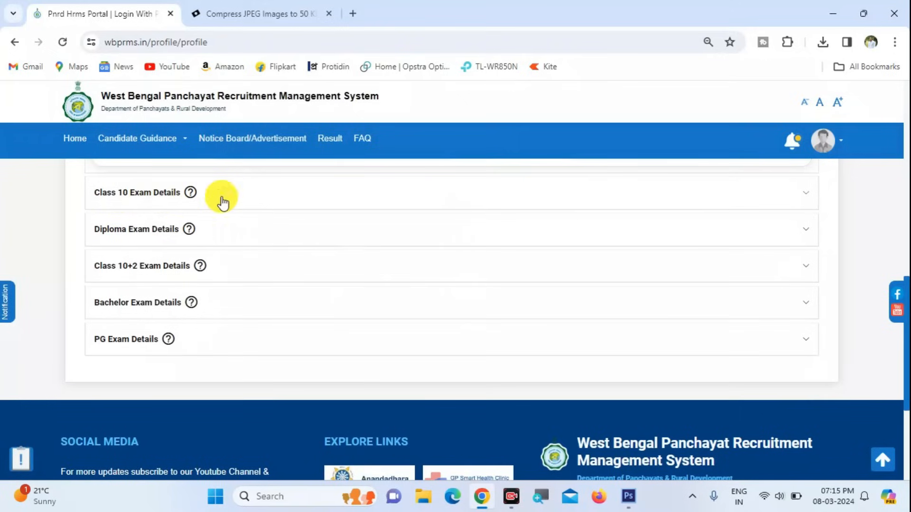
- Open the Class 10 exam details for editing and set the board to West Bengal Board of Secondary Education
left_click(779, 203)
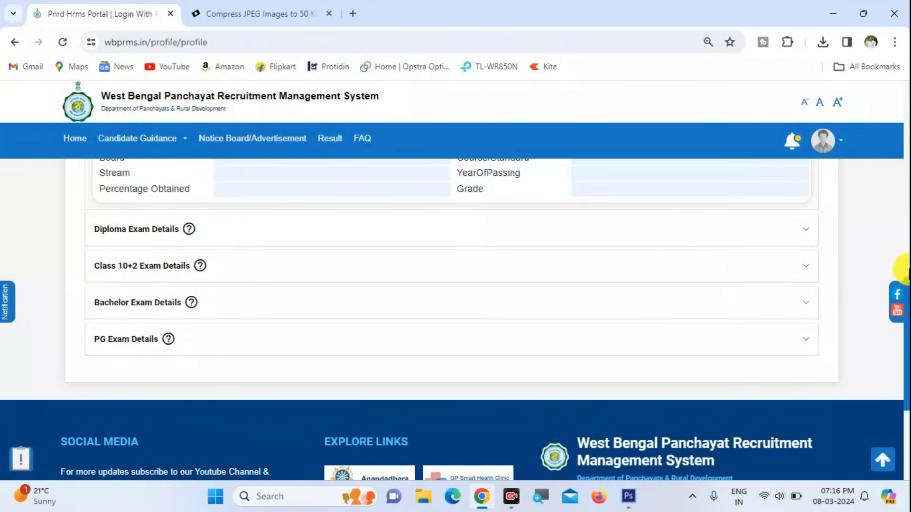
left_click_drag(910, 286, 909, 267)
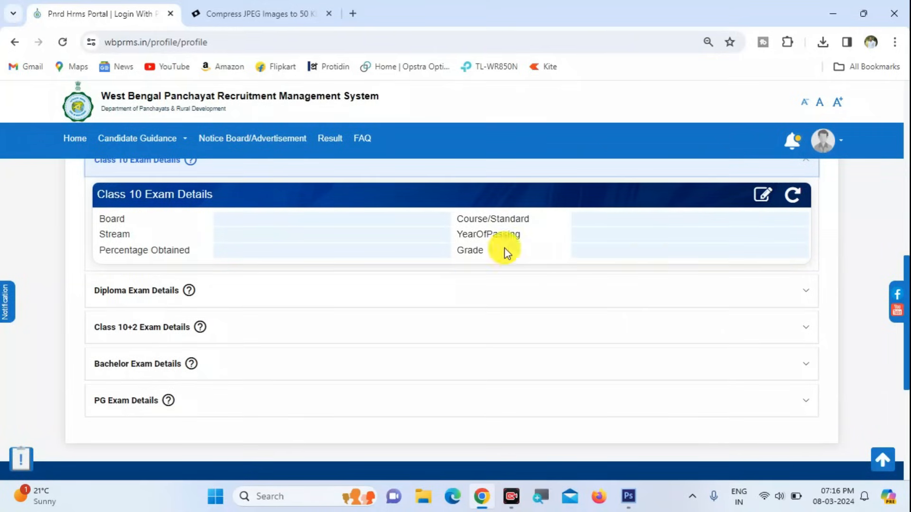
left_click(774, 199)
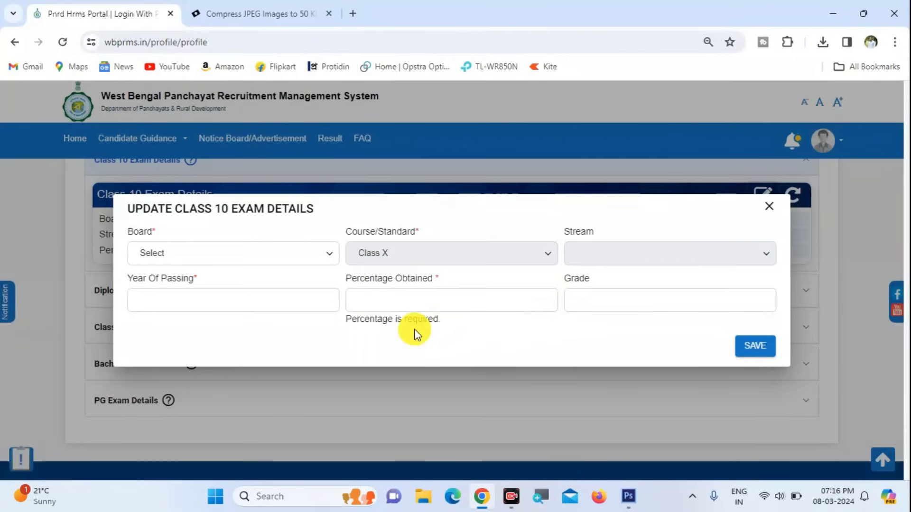
left_click(329, 254)
scroll(326, 240, "down", 5)
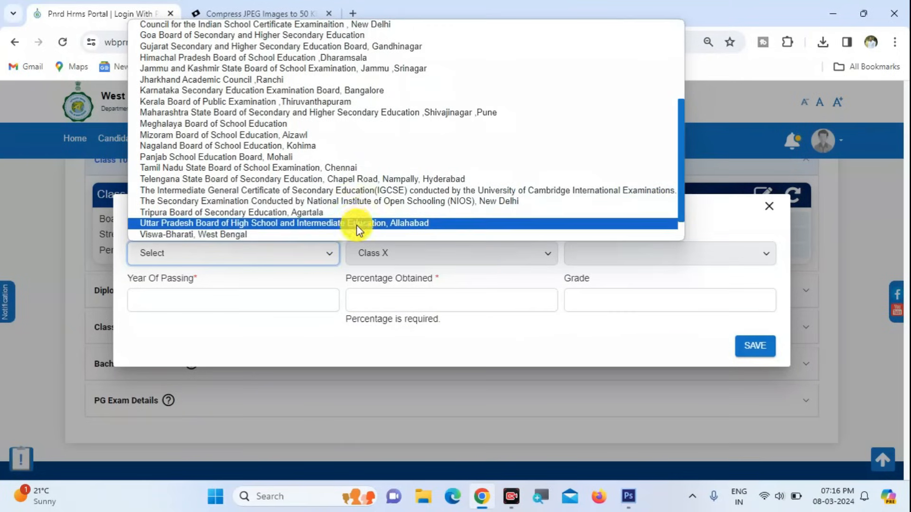
scroll(357, 225, "down", 1)
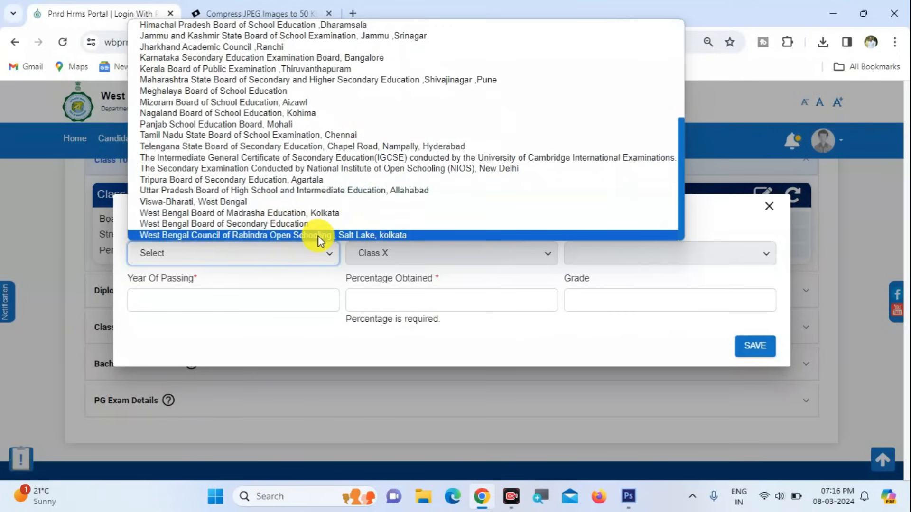
left_click(306, 225)
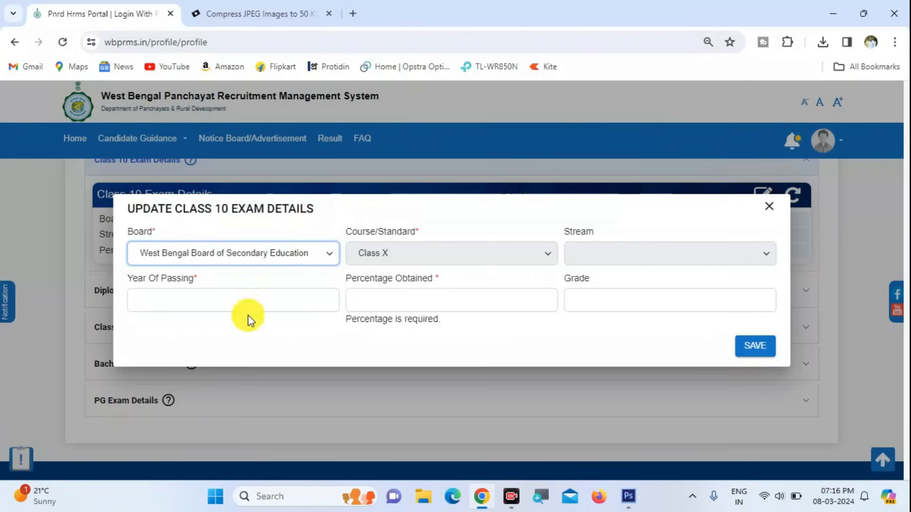
left_click(573, 257)
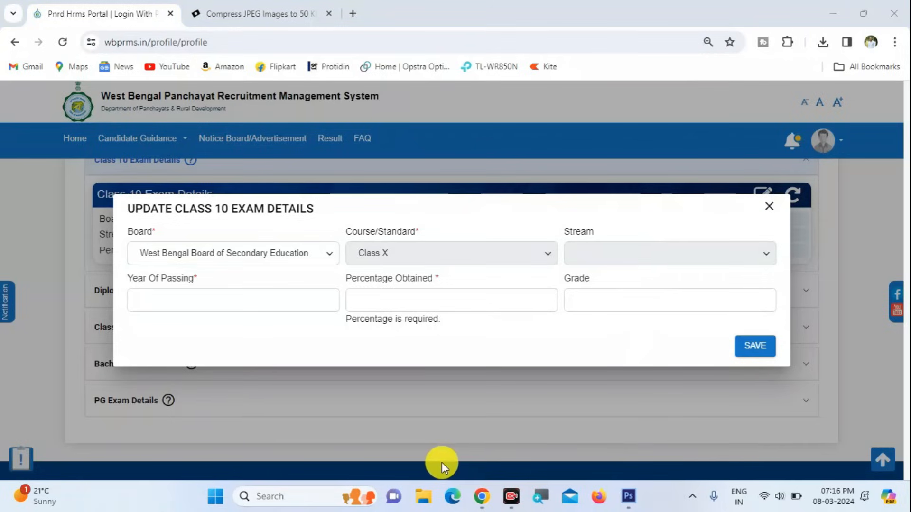
mouse_move(127, 288)
left_mouse_down()
mouse_move(146, 305)
mouse_move(261, 312)
left_mouse_up()
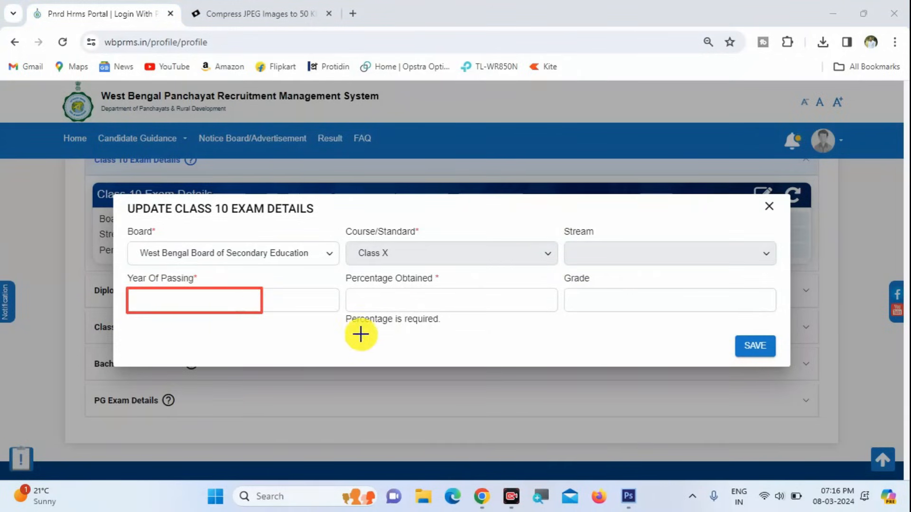
left_click_drag(349, 287, 421, 314)
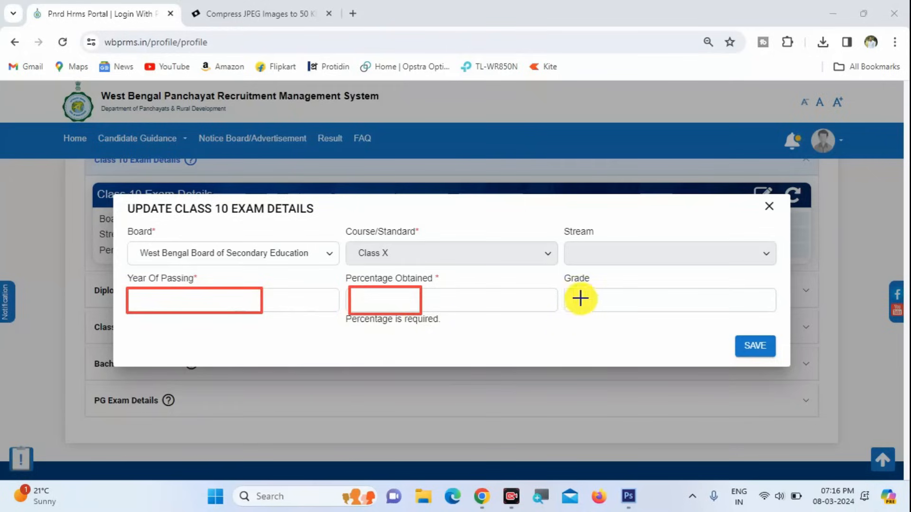
left_click_drag(565, 285, 636, 317)
left_click_drag(734, 329, 777, 366)
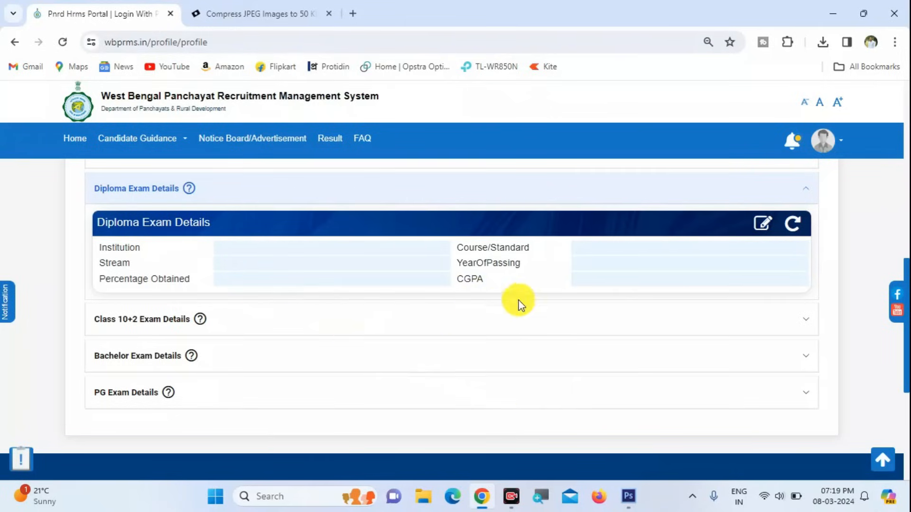
- Open the Diploma exam details form, review the available course options, and close it without saving
left_click(759, 224)
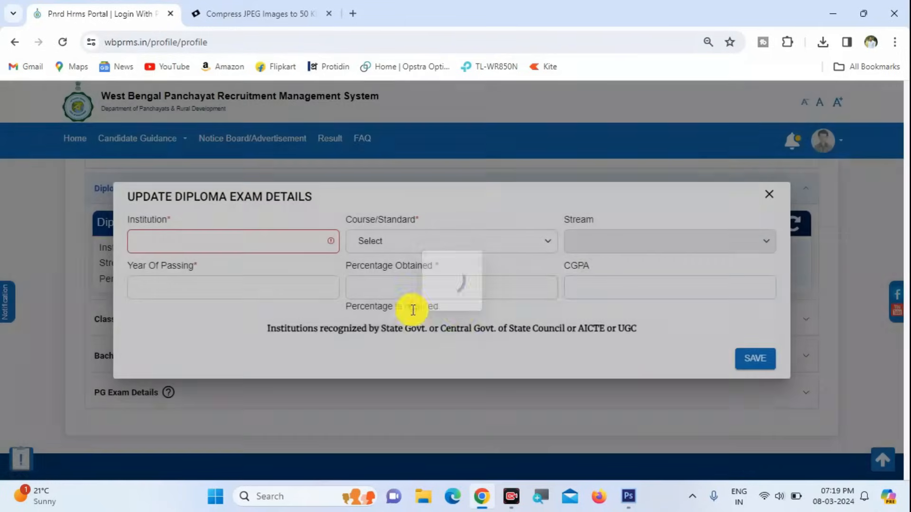
left_click(409, 243)
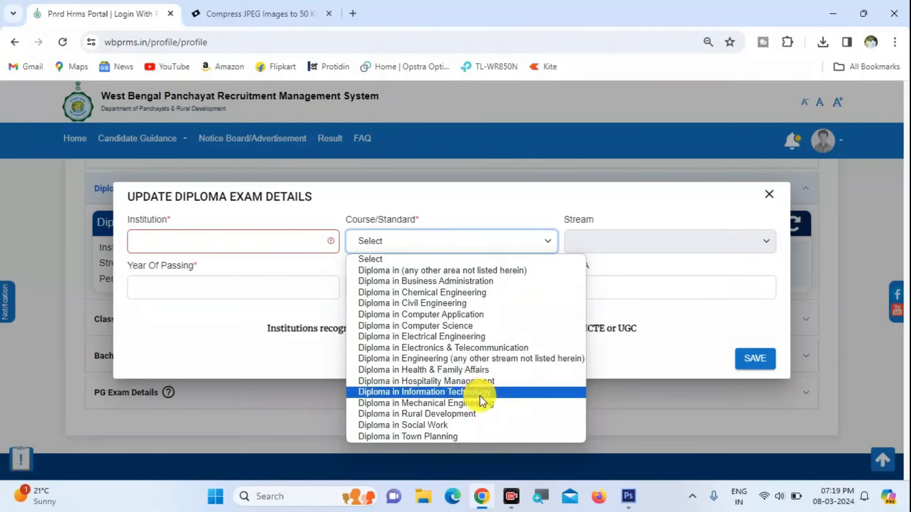
left_click(734, 205)
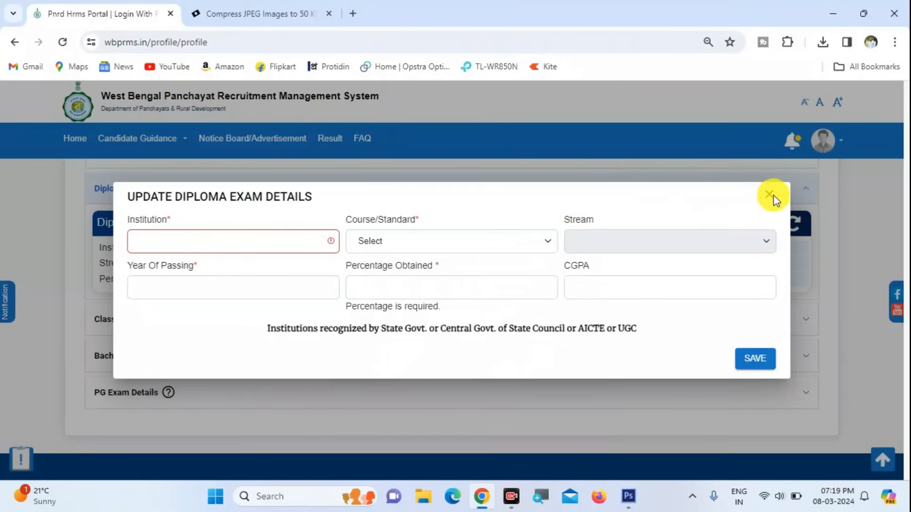
left_click(769, 195)
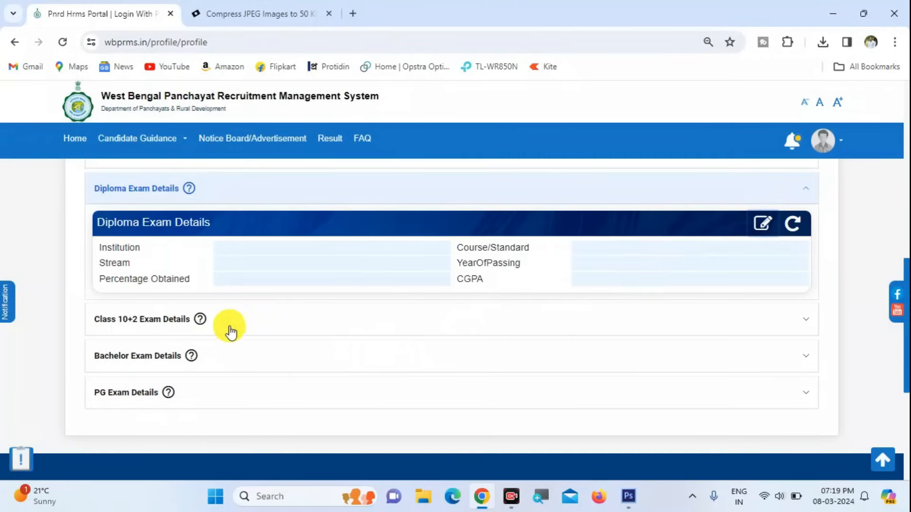
- Fill in the Class 10+2 exam details with board West Bengal Council for Higher Secondary Education (WBCHSE), year of passing 2014 and percentage 58.2
left_click(250, 329)
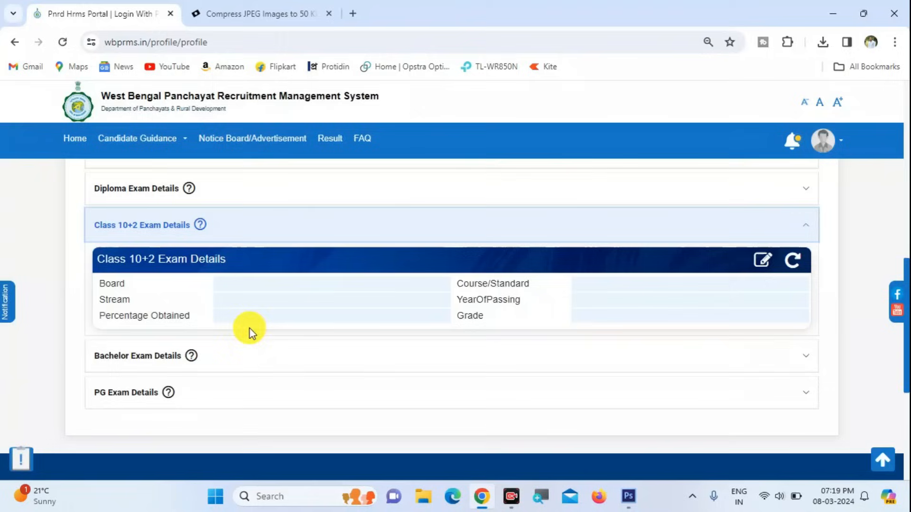
left_click(760, 261)
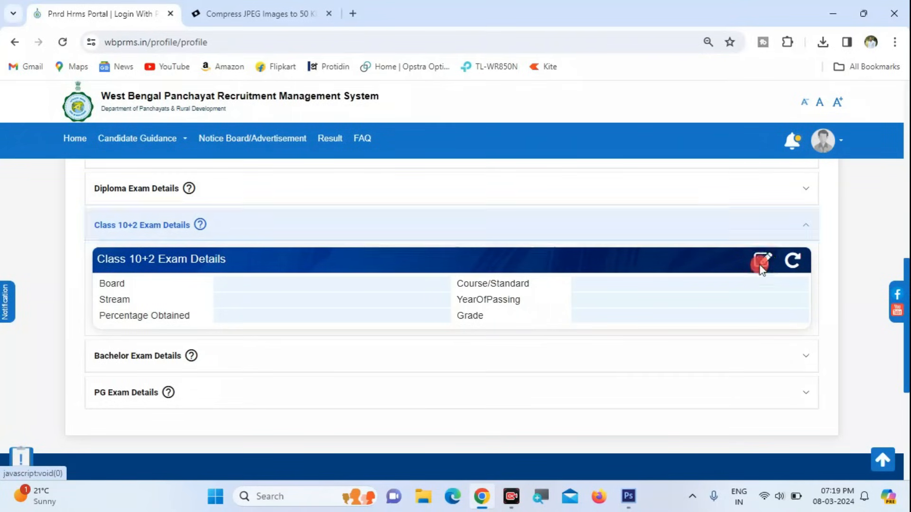
left_click(294, 261)
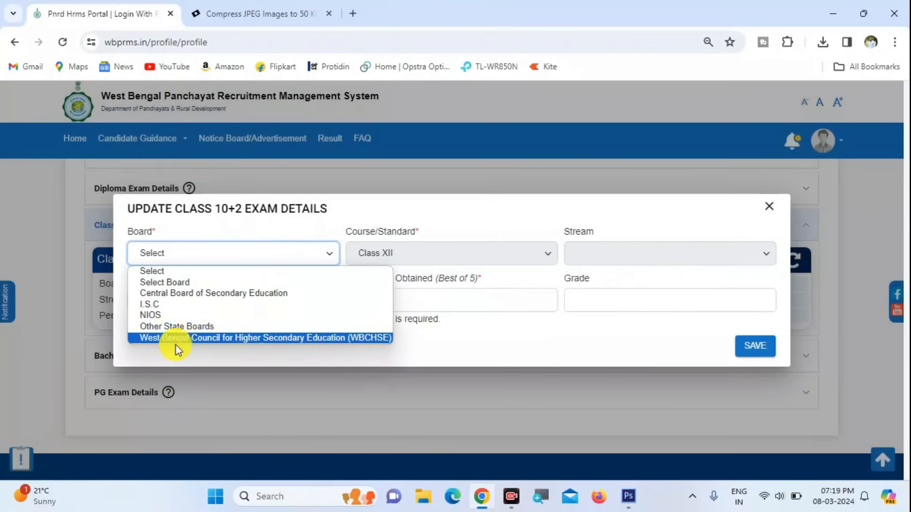
left_click(203, 338)
left_click(271, 301)
left_click(382, 302)
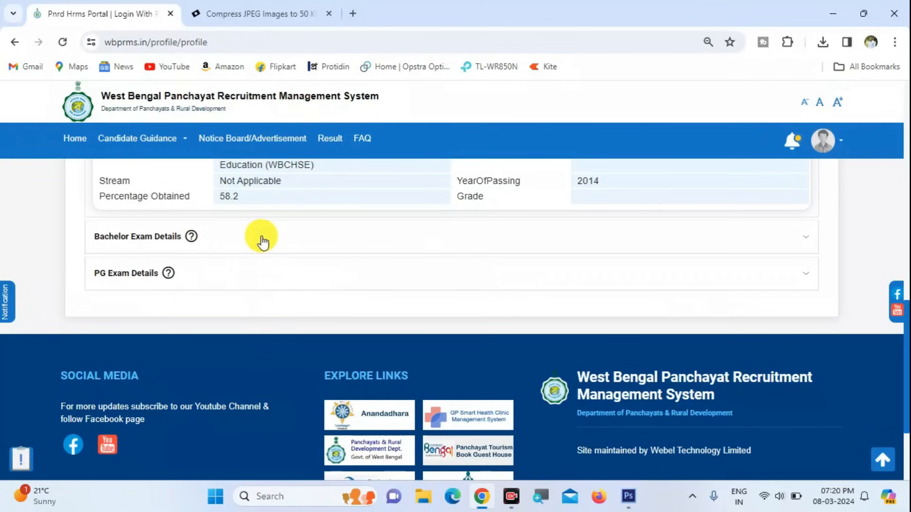
- Open the Bachelor exam details form and look through the list of universities
scroll(262, 237, "down", 2)
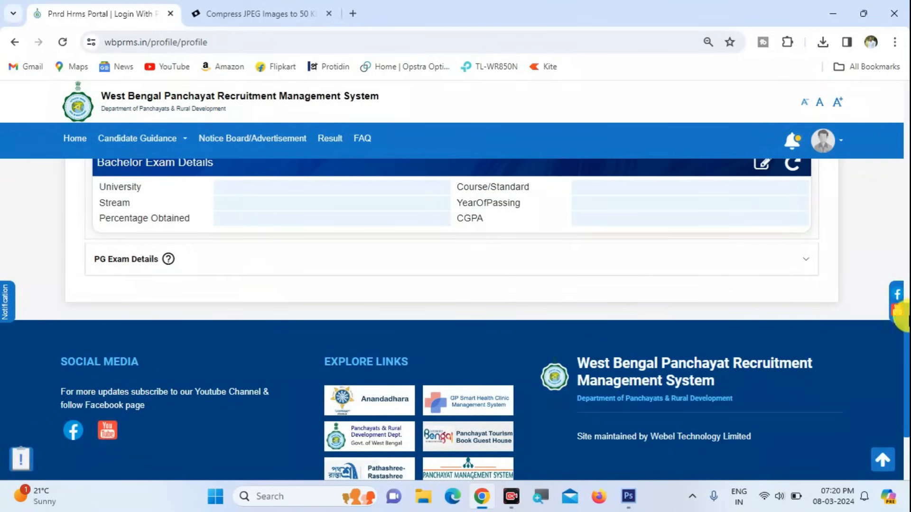
left_click_drag(908, 317, 908, 309)
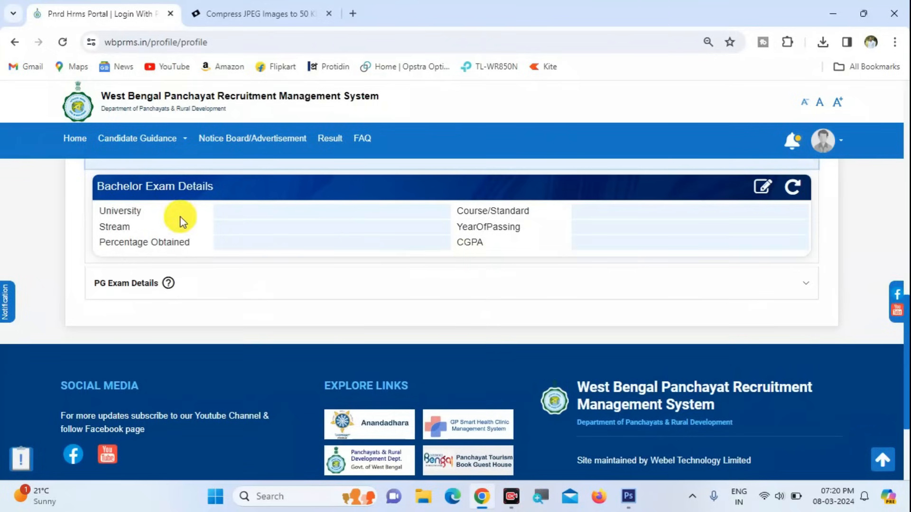
left_click(757, 187)
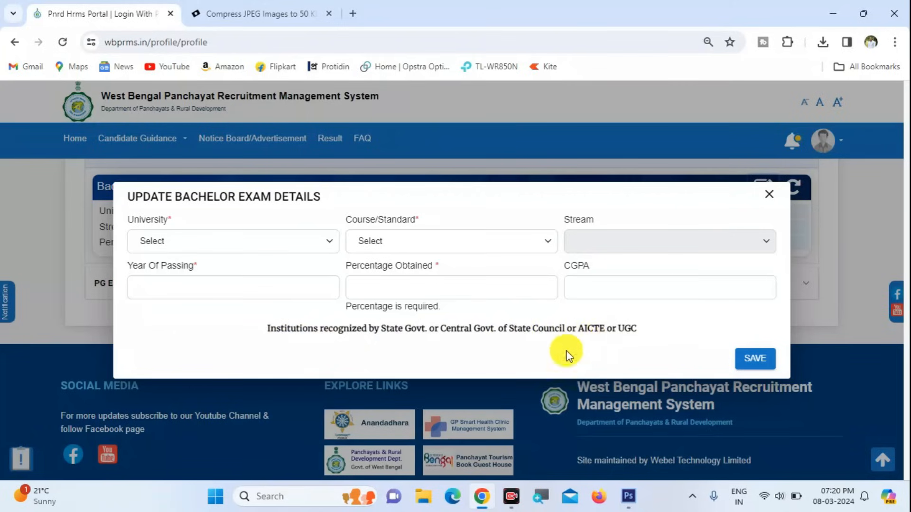
left_click(314, 241)
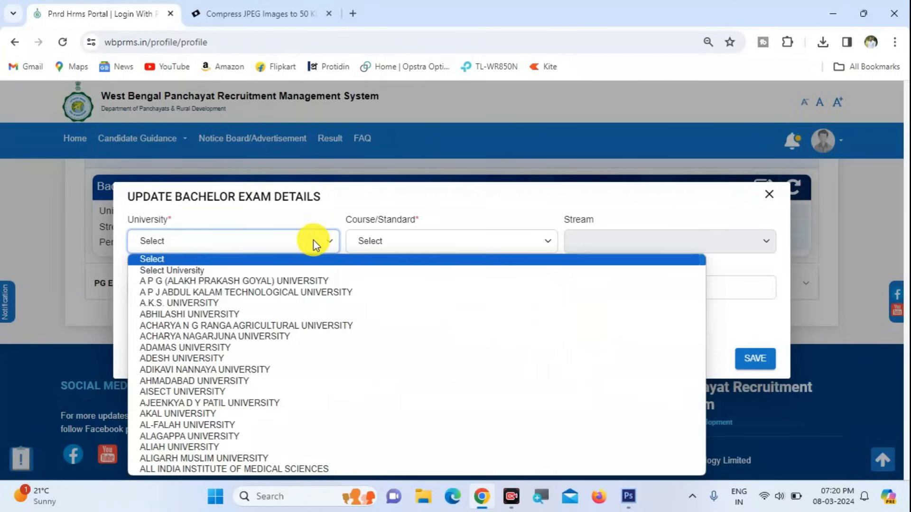
scroll(305, 345, "down", 20)
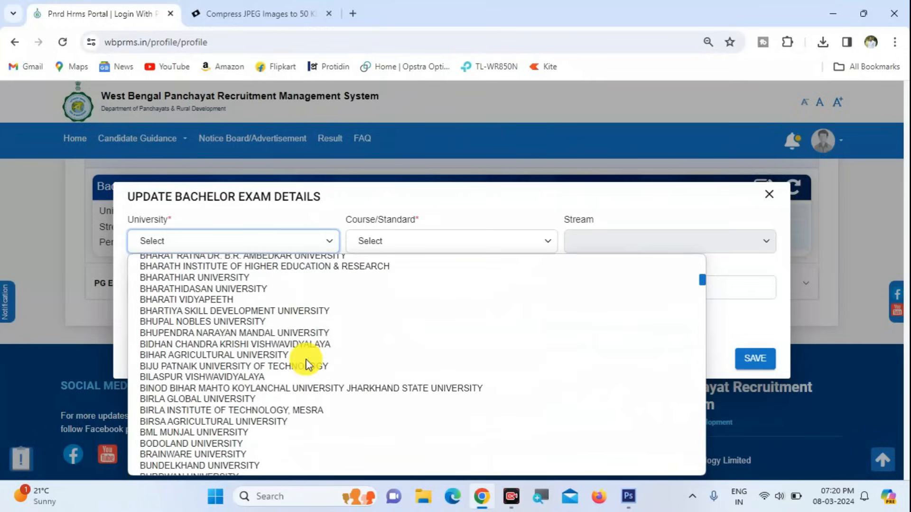
scroll(306, 360, "down", 5)
left_click(308, 245)
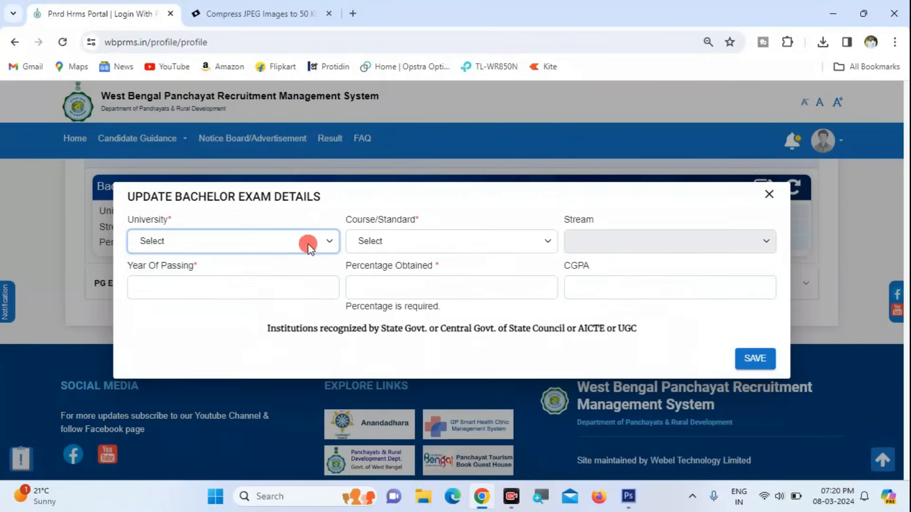
- Review the bachelor course options and the year of passing and percentage fields
left_click(391, 234)
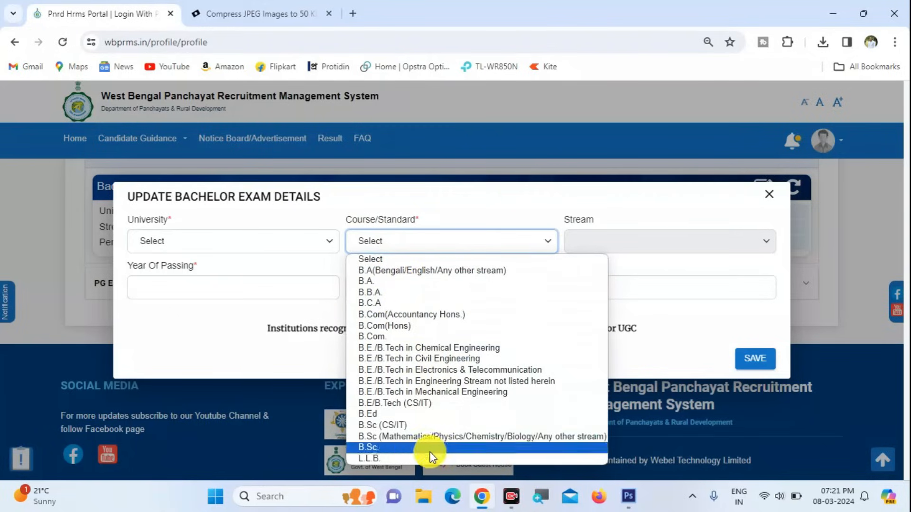
left_click(451, 240)
left_click(308, 298)
left_click(383, 298)
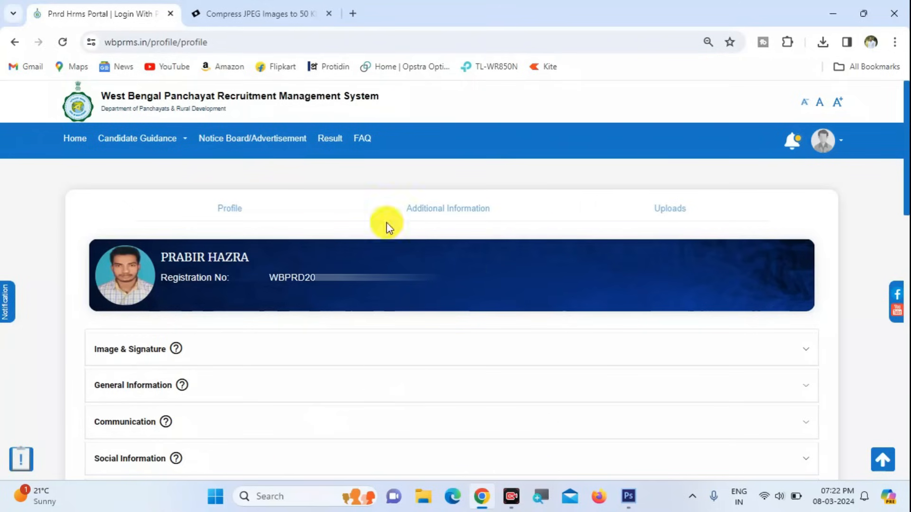
- Go to the profile's additional information and review the ex-servicemen, disability and meritorious sports person details
left_click(442, 218)
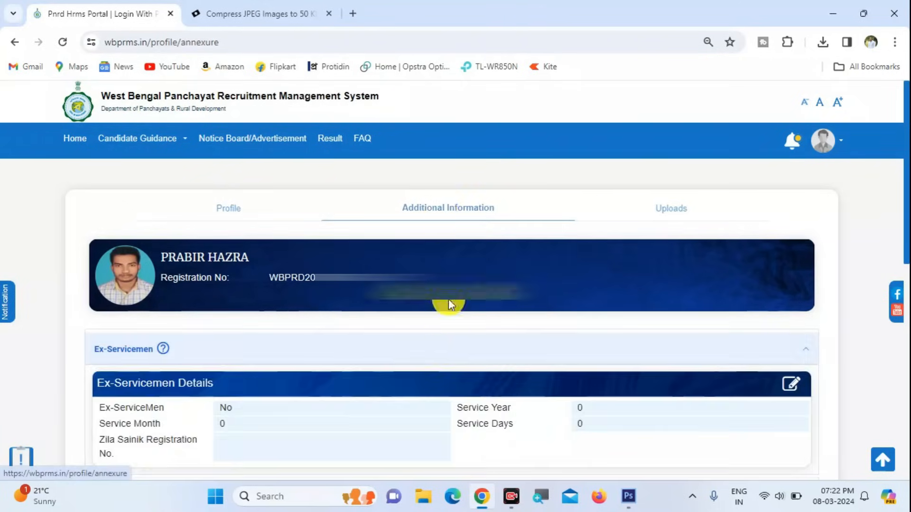
scroll(453, 359, "down", 3)
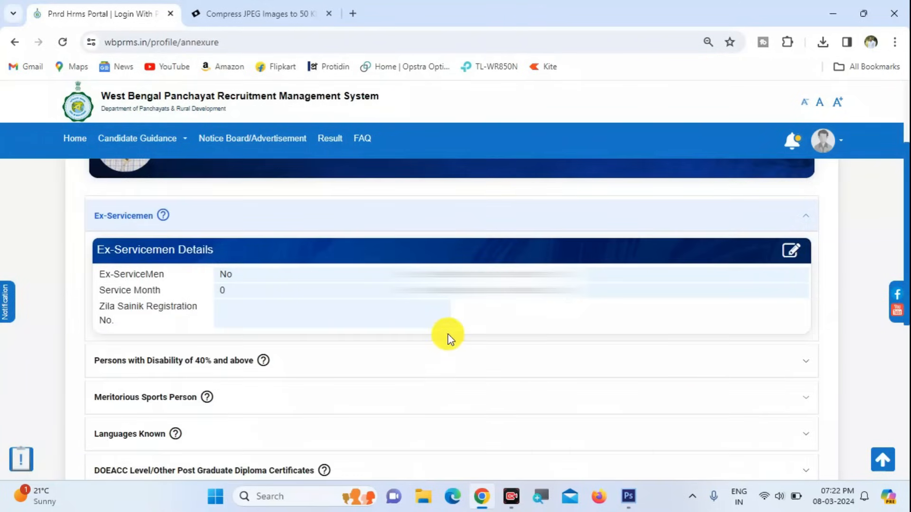
scroll(448, 349, "down", 3)
scroll(448, 337, "up", 1)
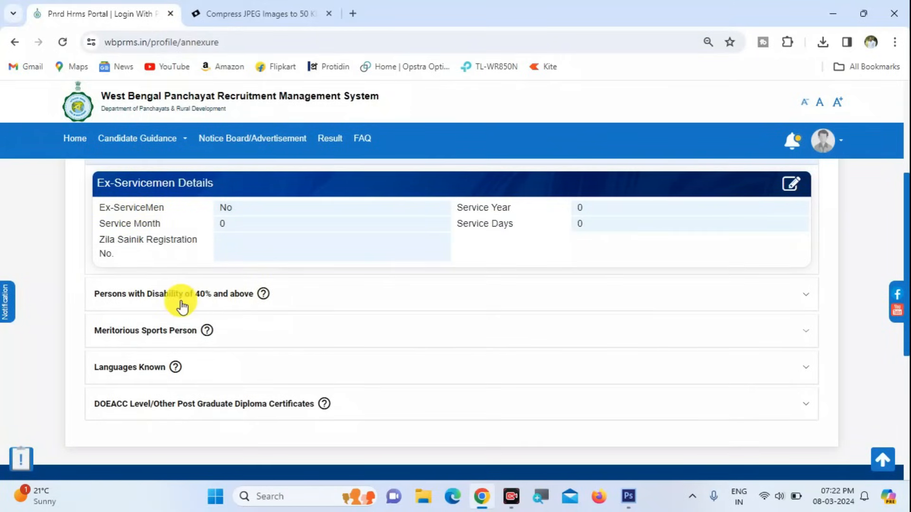
left_click(313, 304)
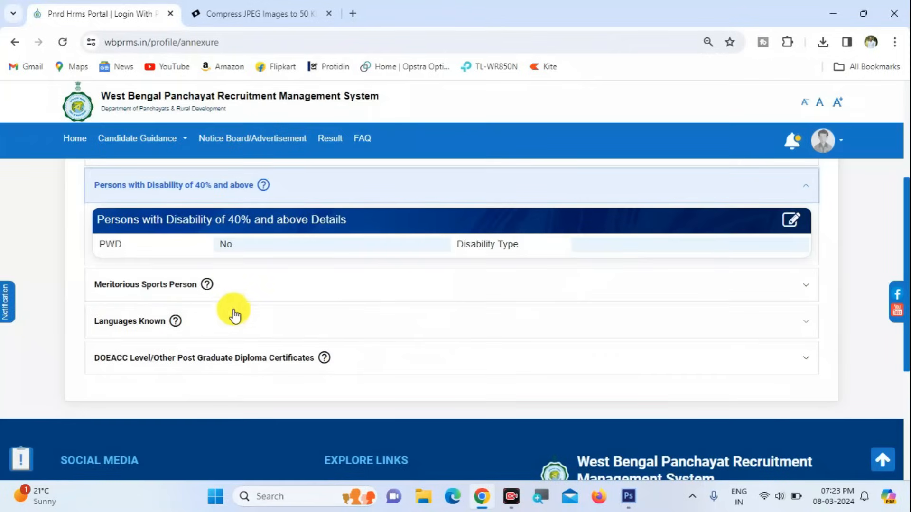
left_click(281, 297)
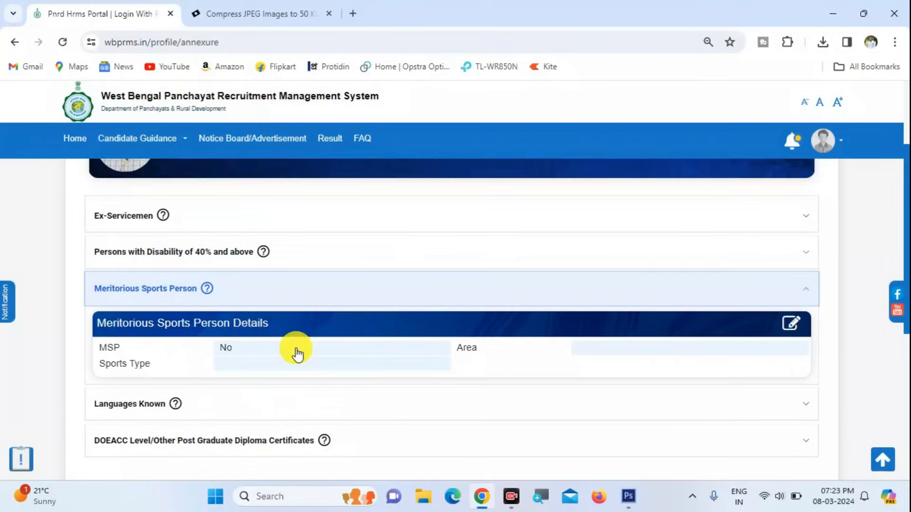
- In the Languages Known details, set Speak, Write and Read to Yes for Bengali and save
left_click(306, 409)
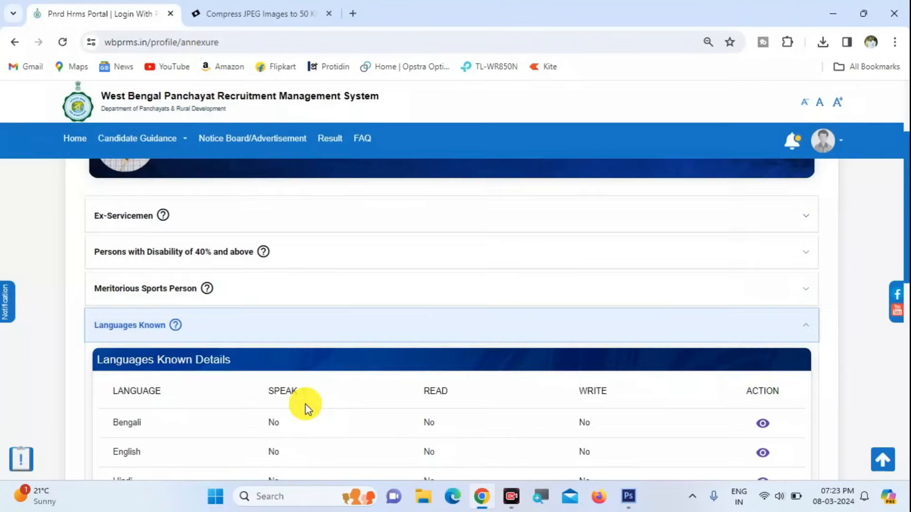
scroll(306, 409, "down", 3)
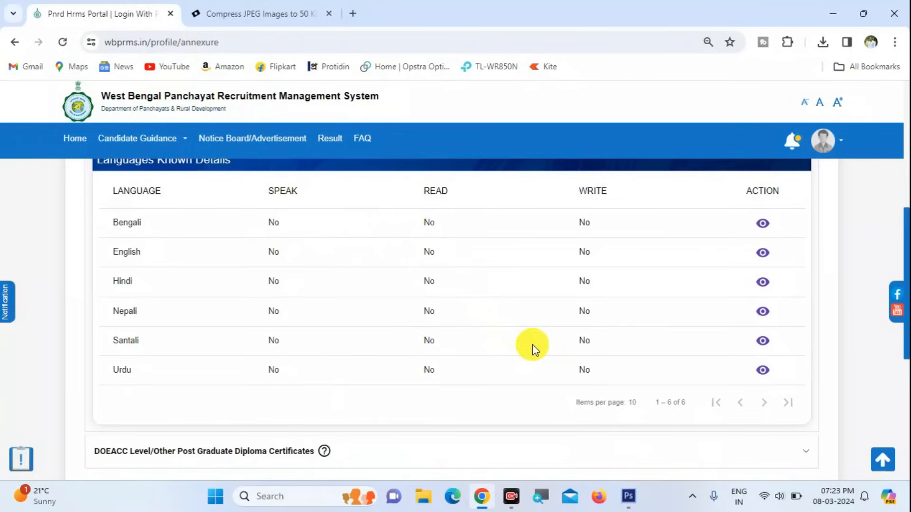
left_click(763, 224)
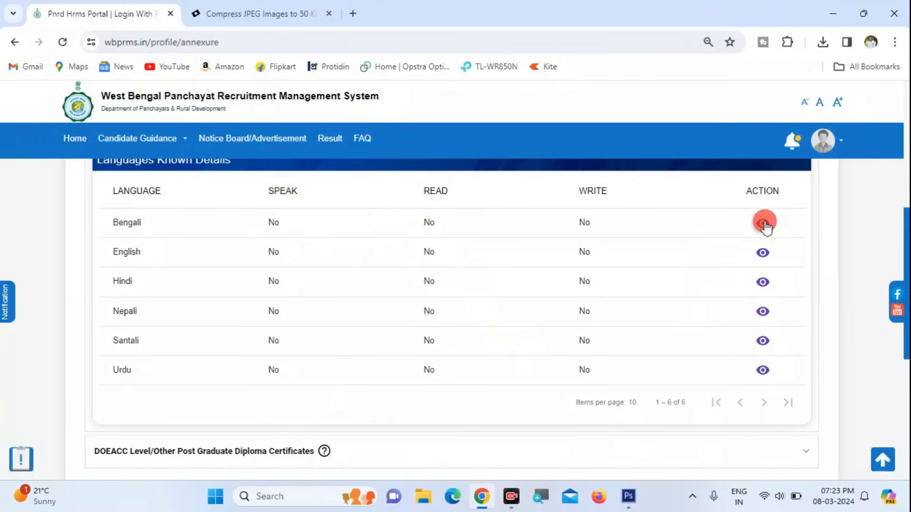
left_click(482, 269)
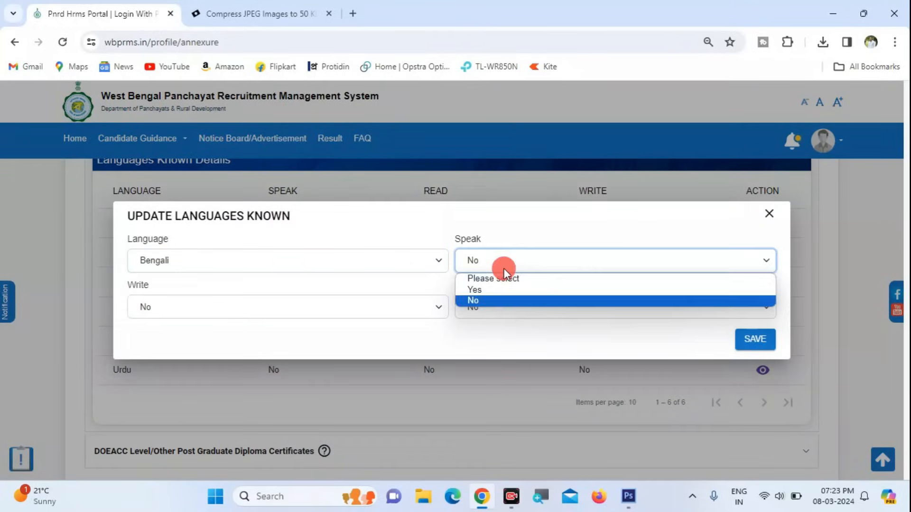
left_click(479, 292)
left_click(342, 308)
left_click(326, 336)
left_click(504, 307)
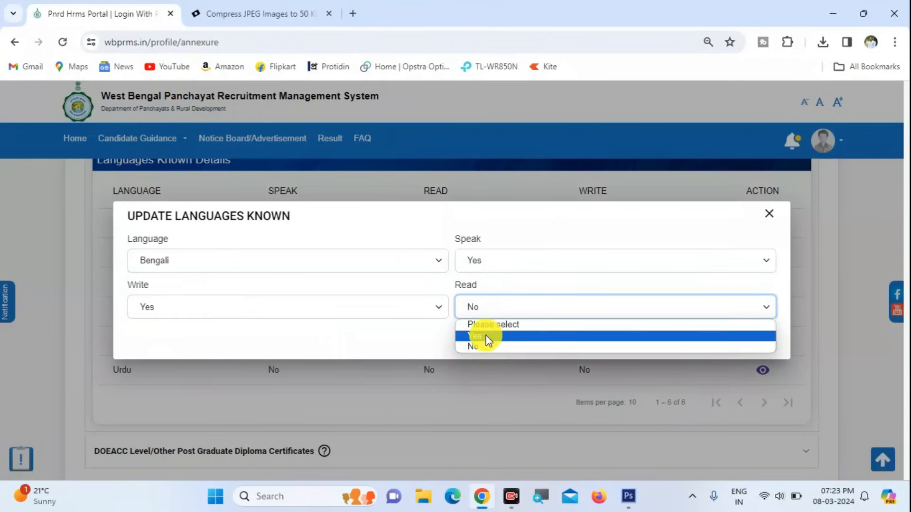
left_click(483, 335)
left_click(749, 336)
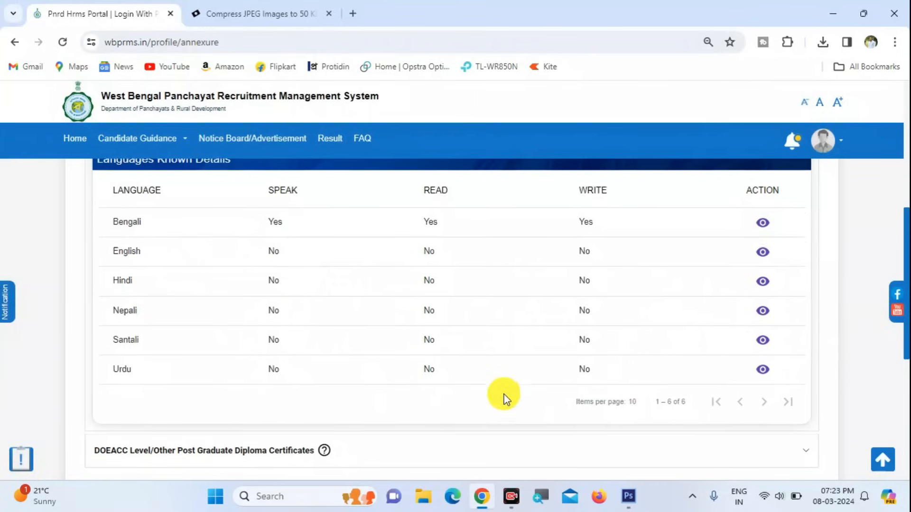
- Review the certificate options, duration and percentage fields of the DOEACC Level/Other Post Graduate Diploma Certificates form, and close it without saving
scroll(479, 391, "down", 3)
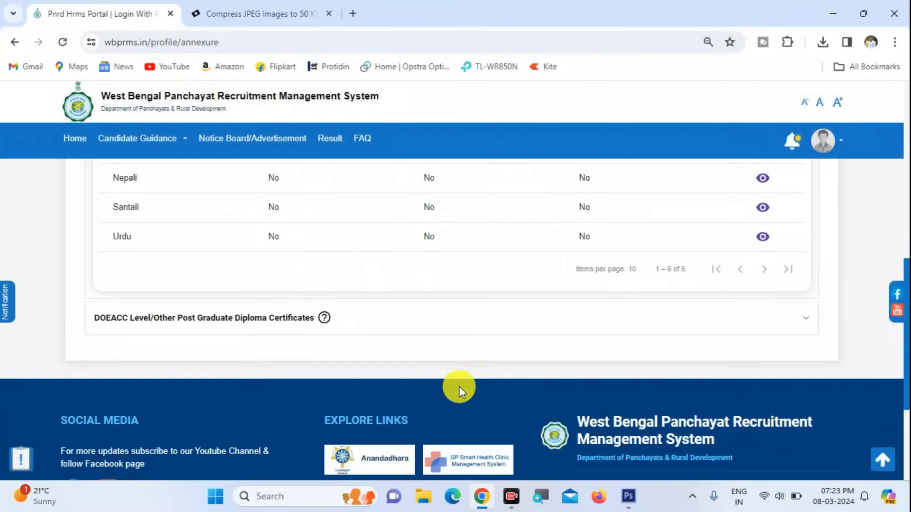
left_click(435, 328)
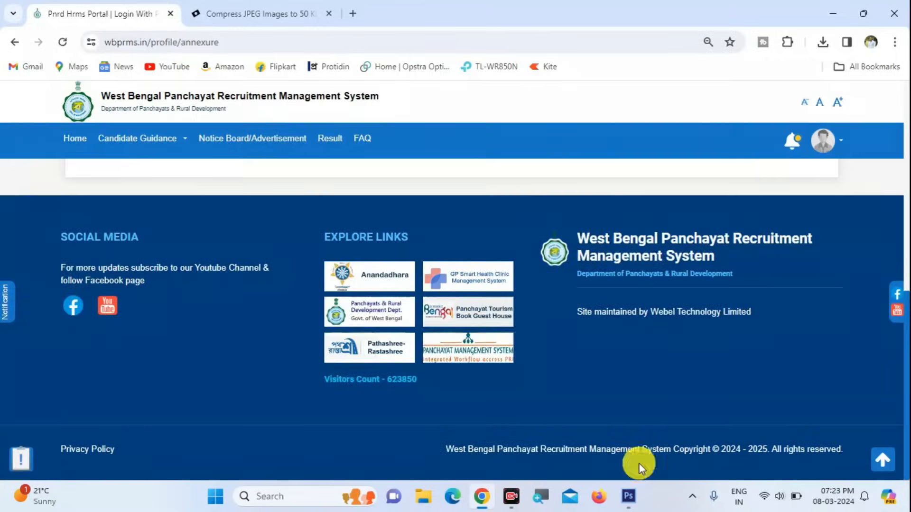
scroll(528, 412, "up", 5)
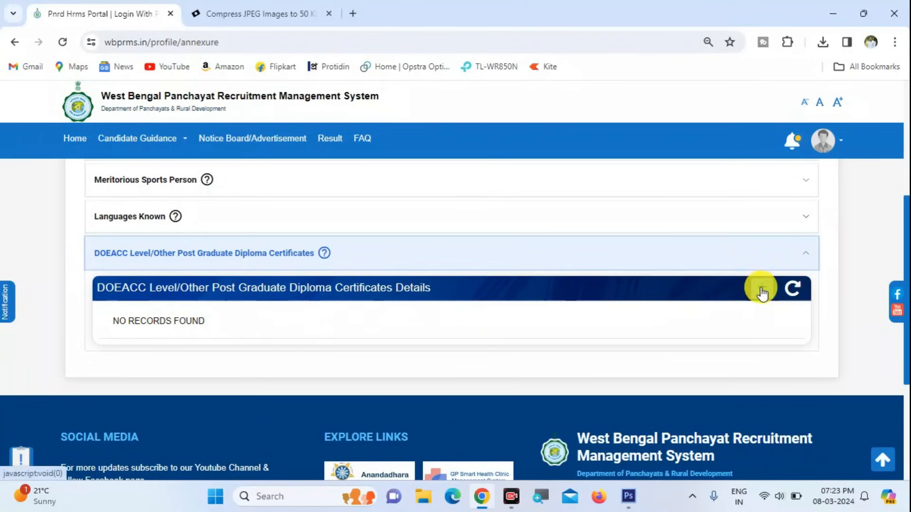
left_click(761, 292)
left_click(296, 260)
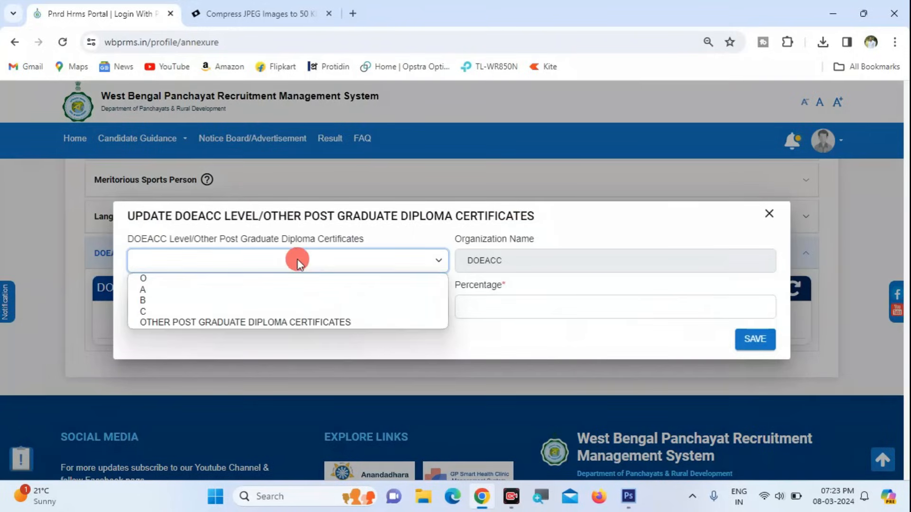
left_click(279, 327)
left_click(327, 311)
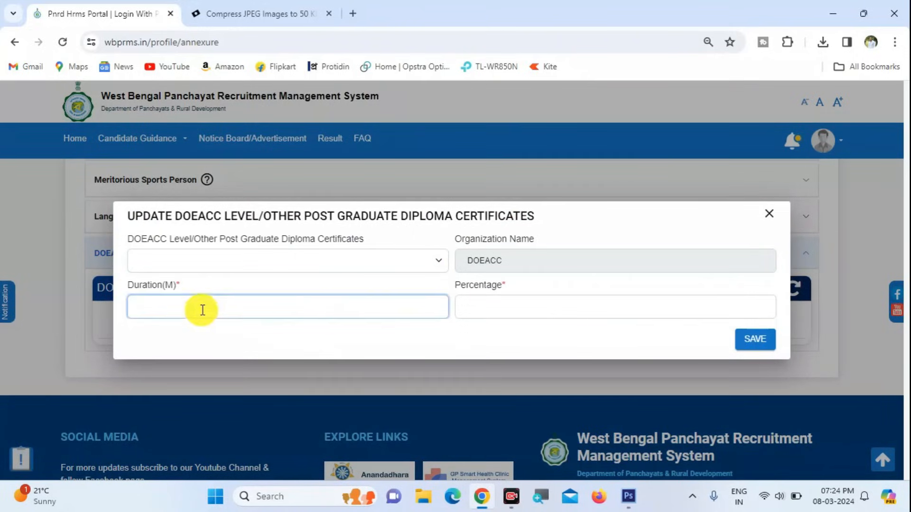
left_click(501, 306)
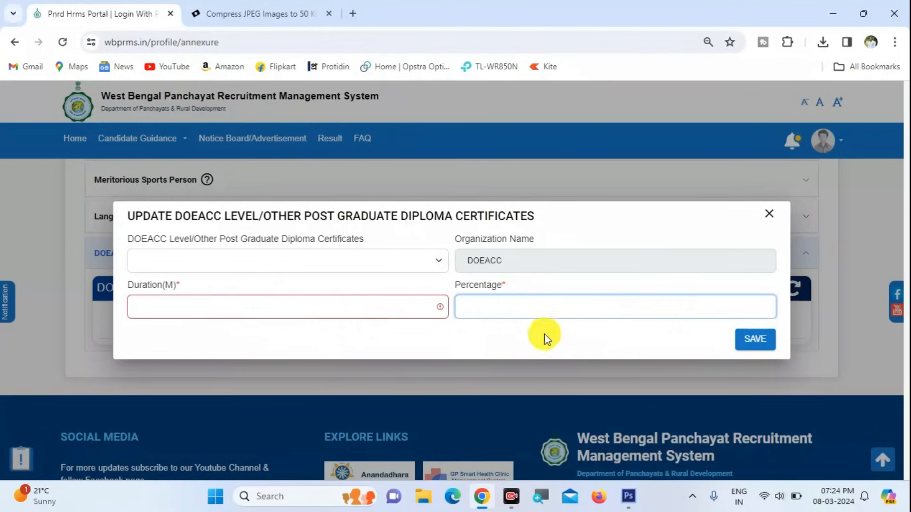
left_click(770, 215)
- Go to the profile's document uploads and review the list of documents to provide
scroll(631, 340, "up", 5)
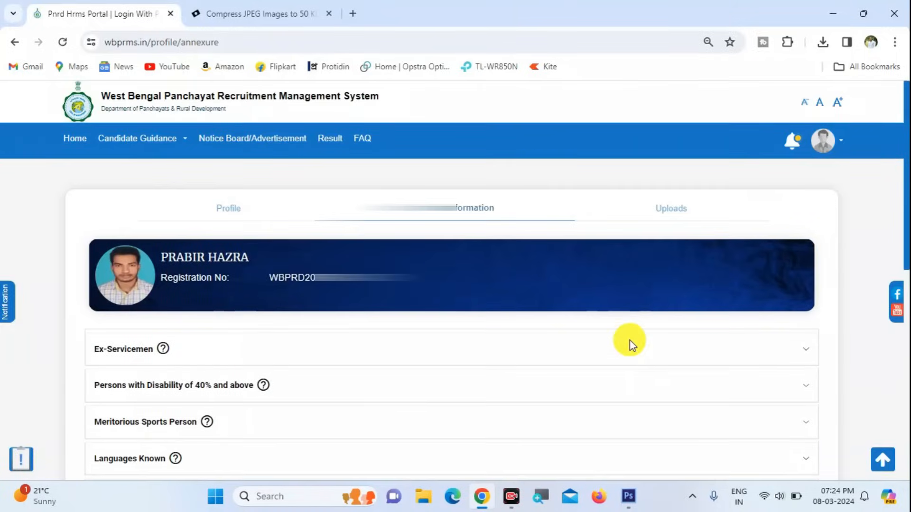
left_click(672, 217)
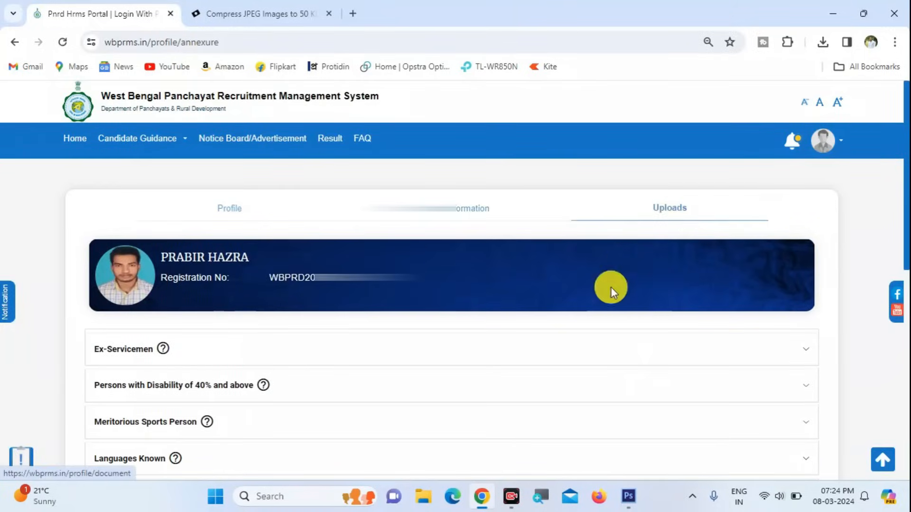
scroll(564, 340, "down", 4)
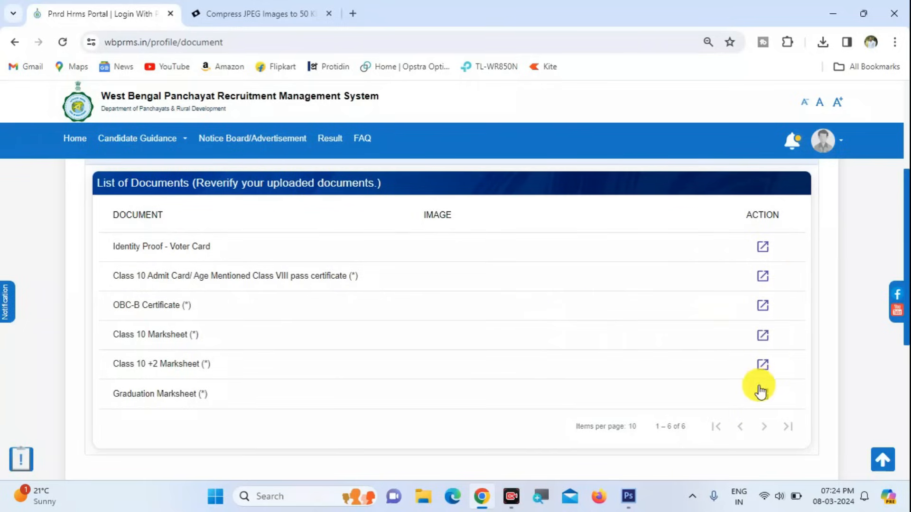
scroll(741, 374, "down", 3)
scroll(741, 365, "up", 6)
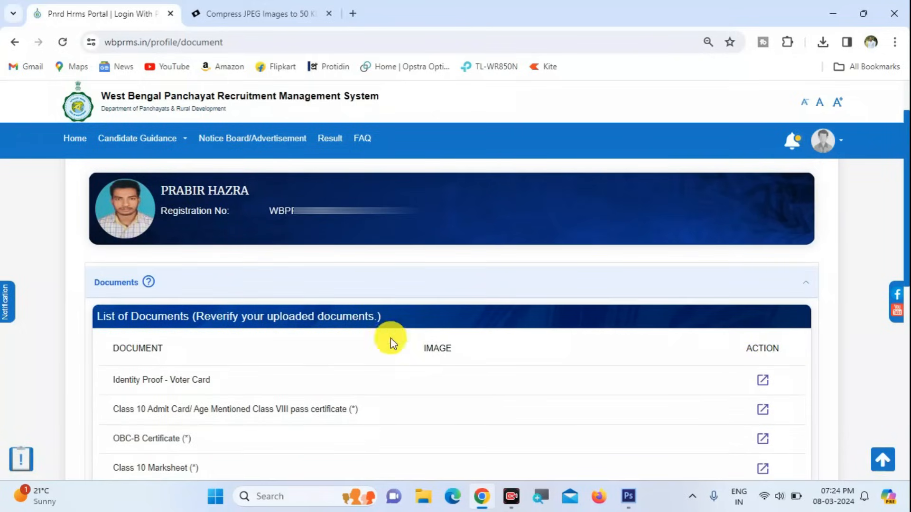
scroll(377, 301, "down", 3)
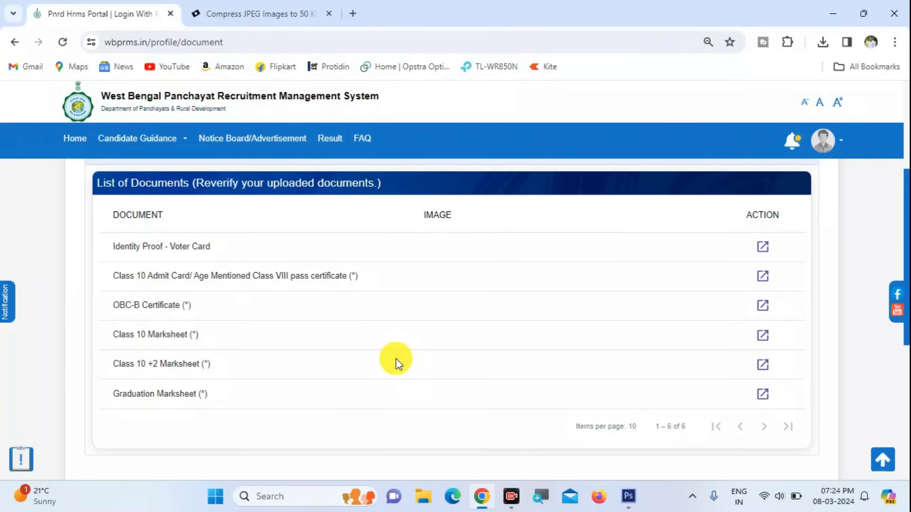
scroll(396, 360, "up", 3)
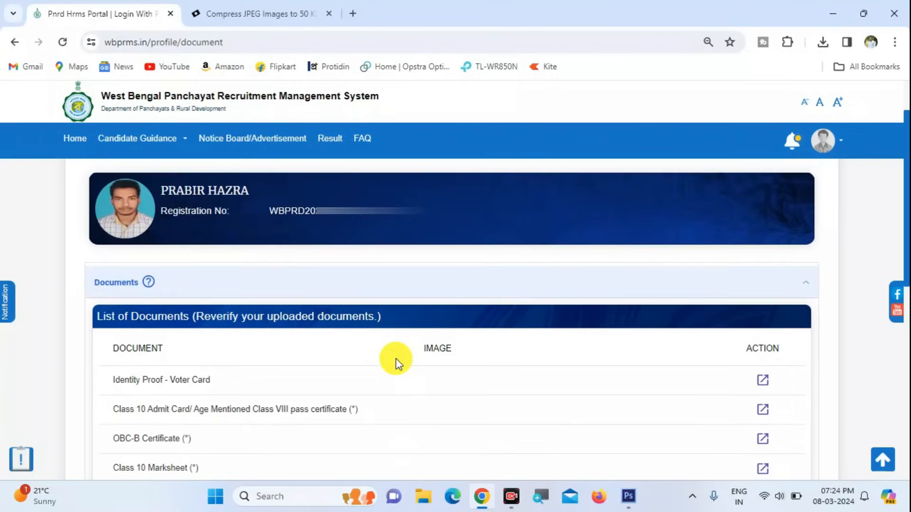